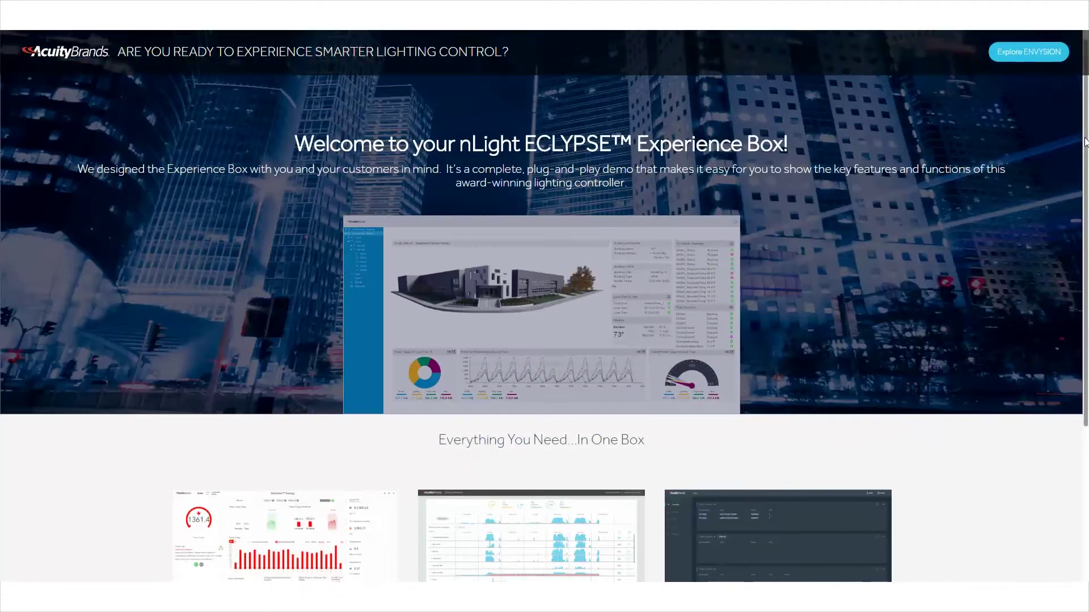
# Launch the ENVYSION building app from the edge apps page
pyautogui.scroll(-5, 1085, 225)
pyautogui.moveTo(1086, 227); pyautogui.dragTo(1087, 122)
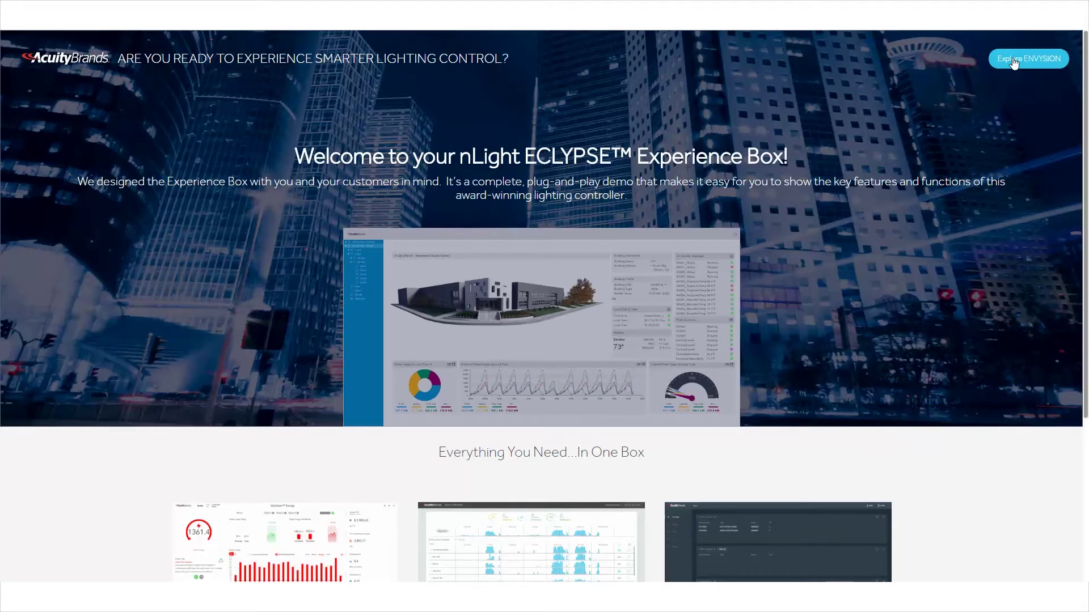
pyautogui.click(1014, 60)
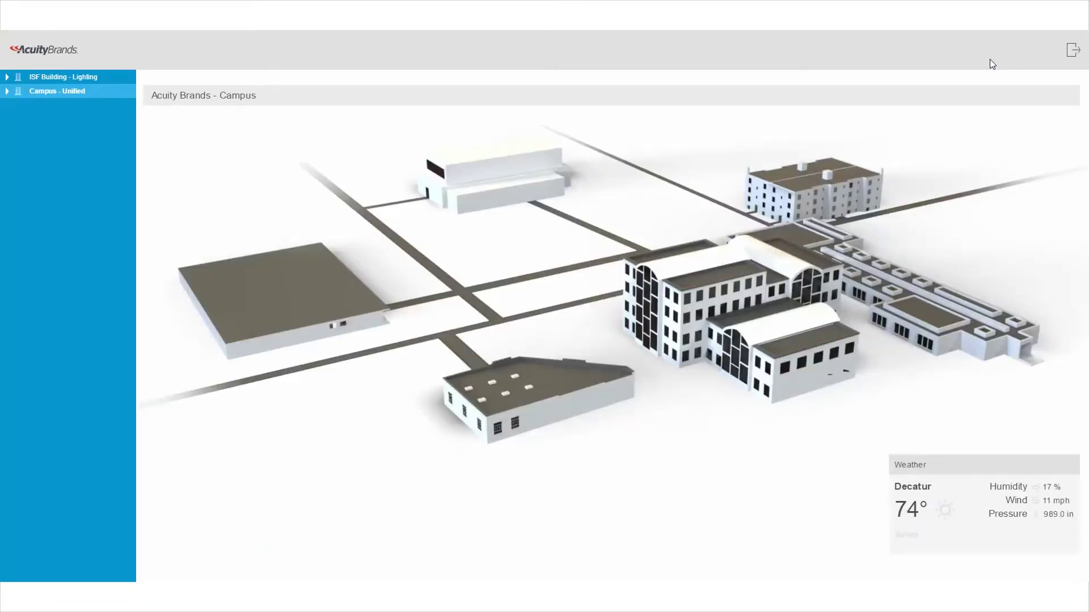
# Expand Campus - Unified, ISF Building, Floor2 and AHU-04 to reveal Zone1–Zone5
pyautogui.click(6, 92)
pyautogui.click(17, 107)
pyautogui.click(25, 135)
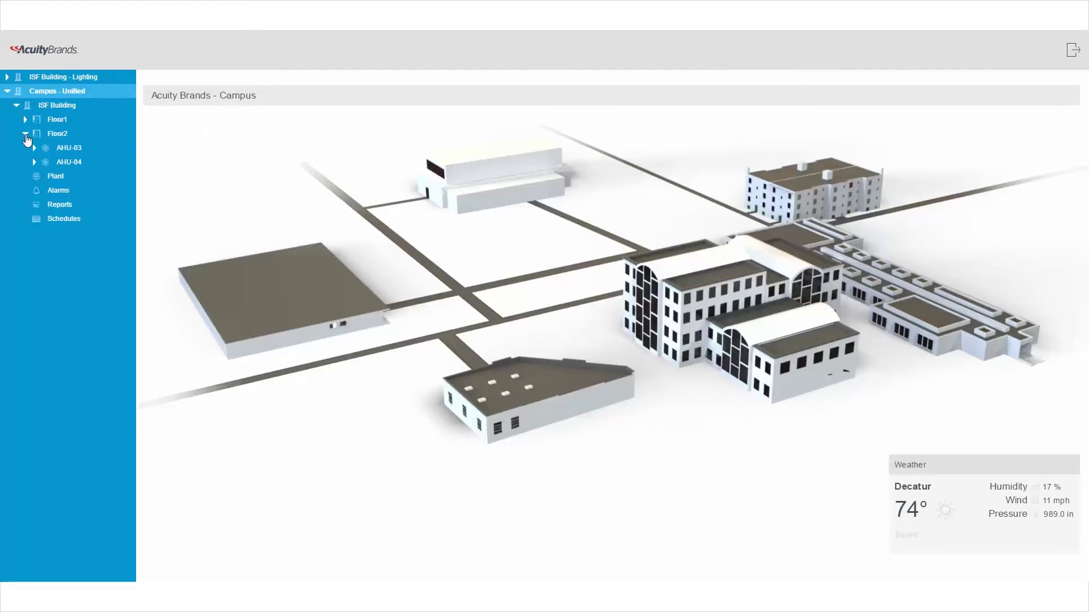
pyautogui.click(34, 163)
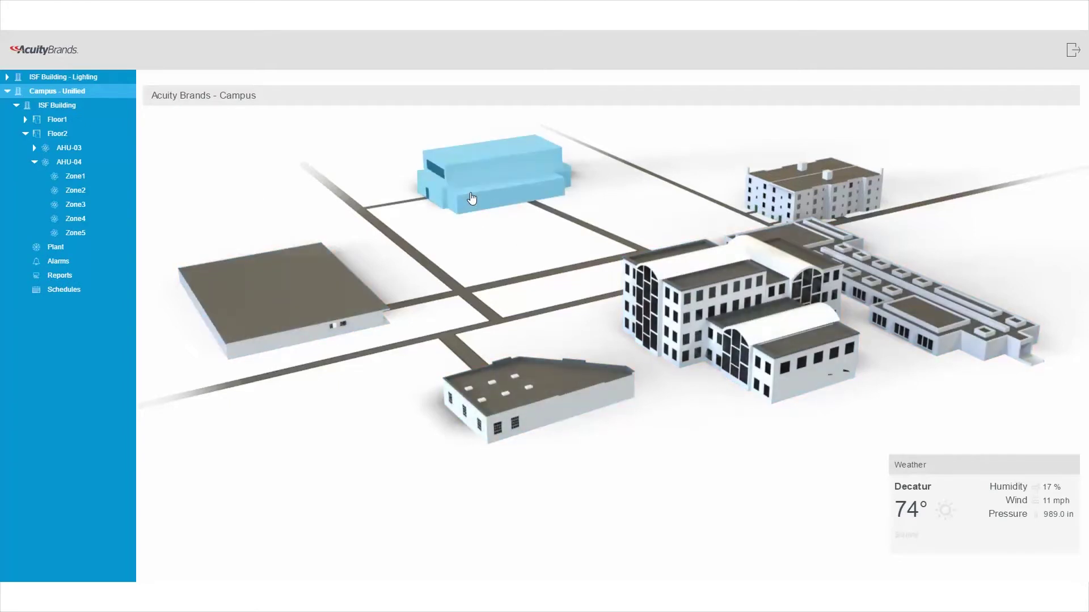
# Open the ISF Building plan and show Lighting Zones Status, Occupancy, then 2 - Lighting Devices
pyautogui.click(471, 198)
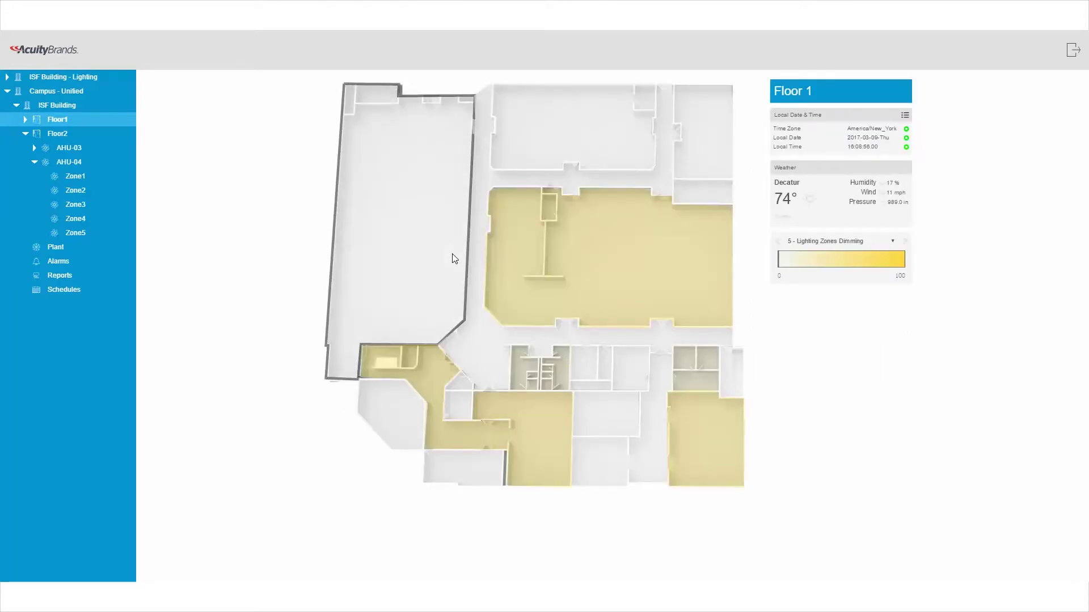
pyautogui.click(866, 242)
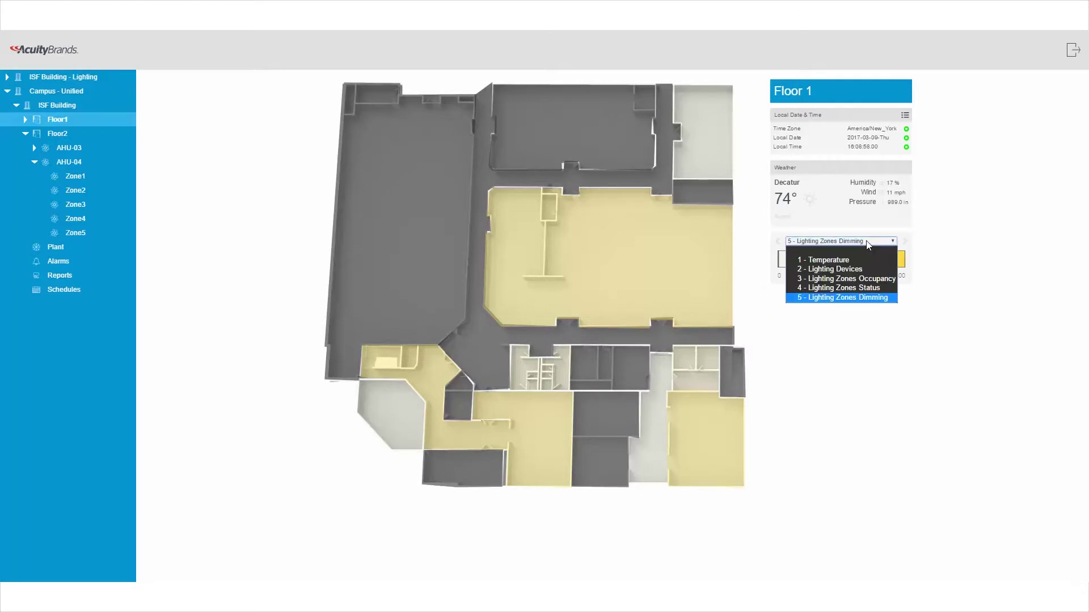
pyautogui.click(848, 288)
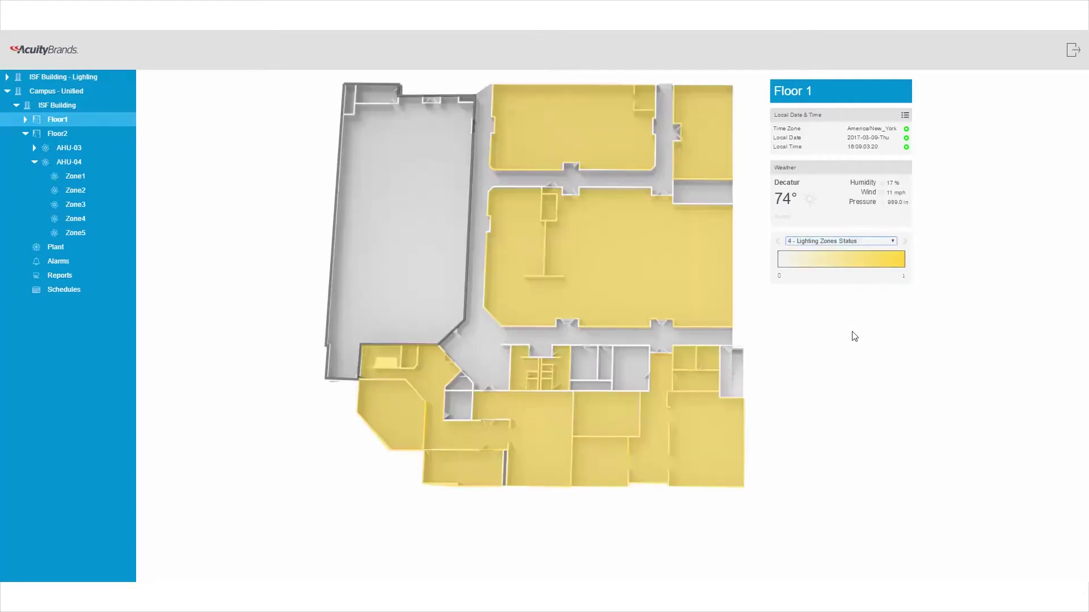
pyautogui.click(847, 249)
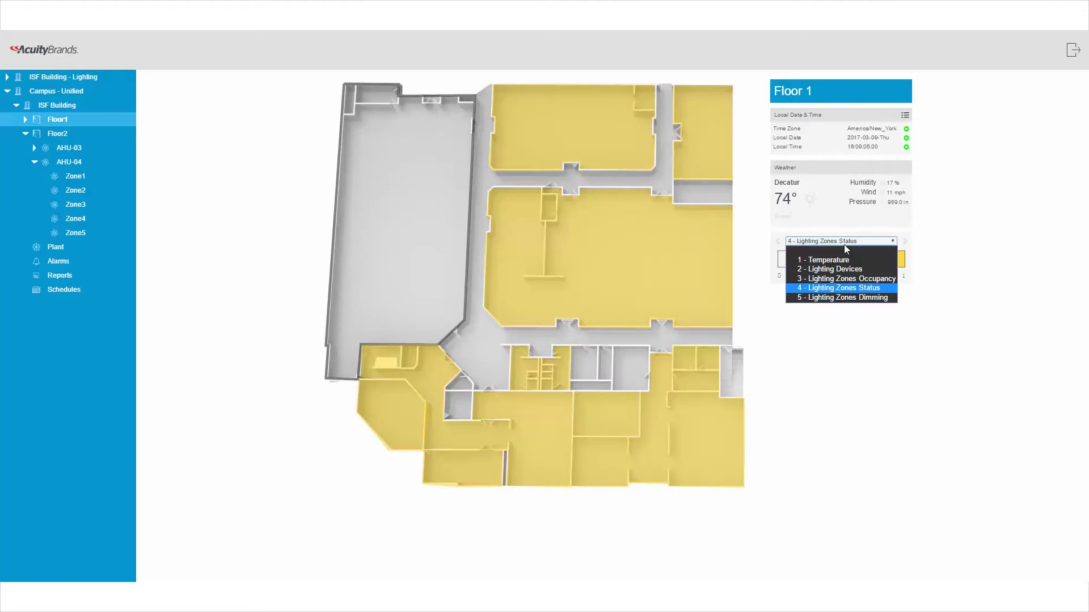
pyautogui.click(844, 280)
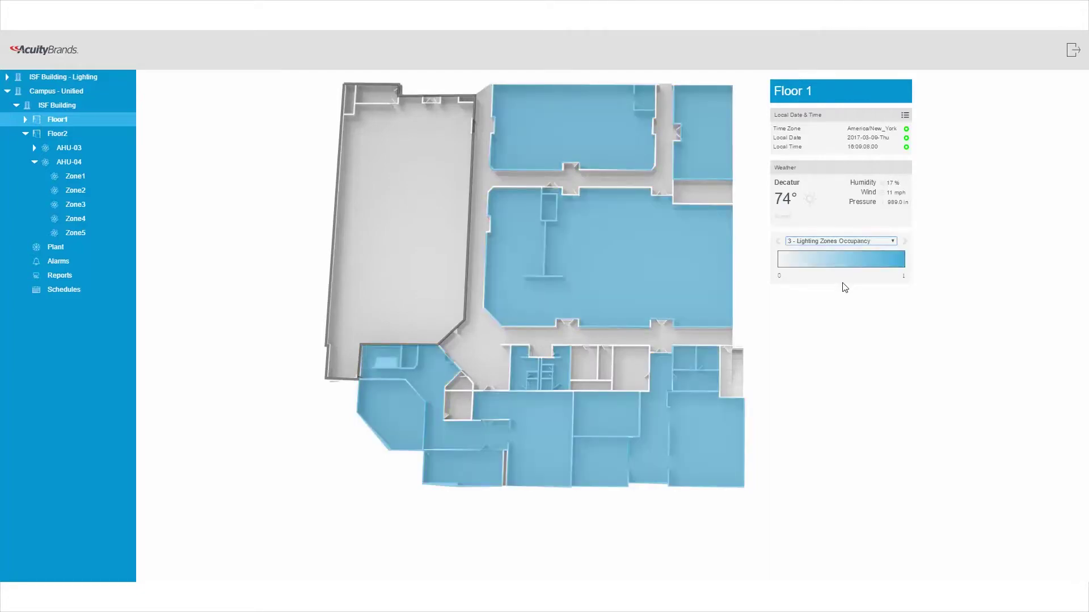
pyautogui.click(841, 243)
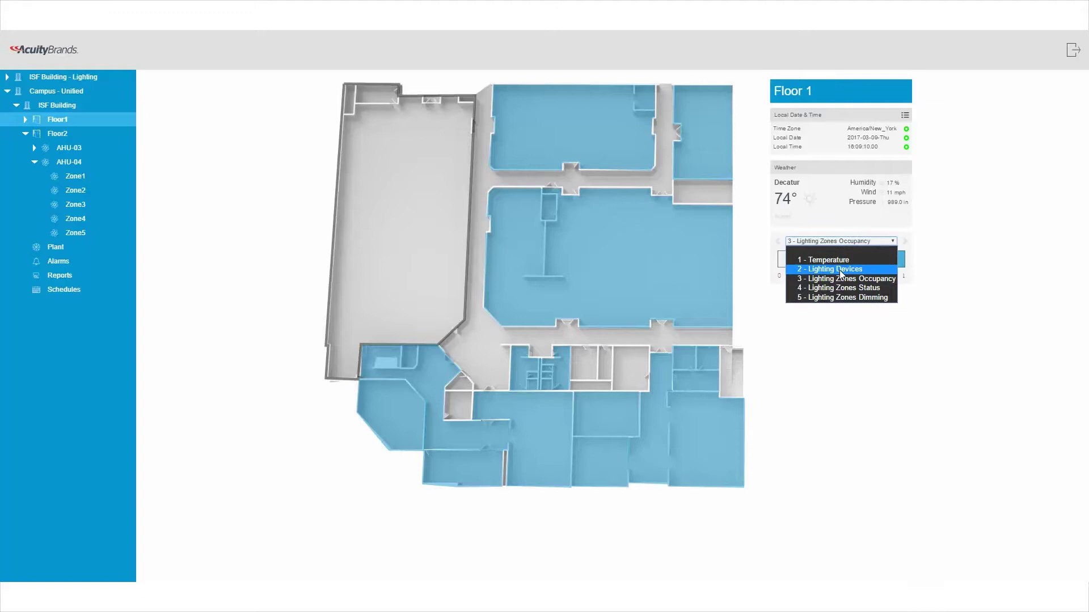
pyautogui.click(840, 270)
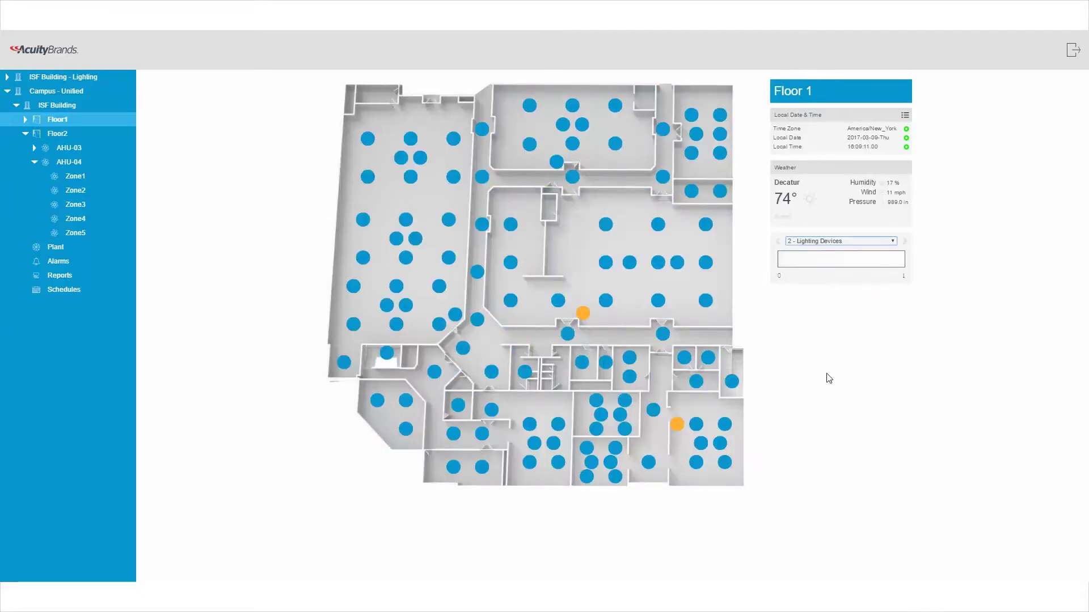
# Turn one Floor 1 fixture on at 45%, off, then raise it to about 48%
pyautogui.click(706, 309)
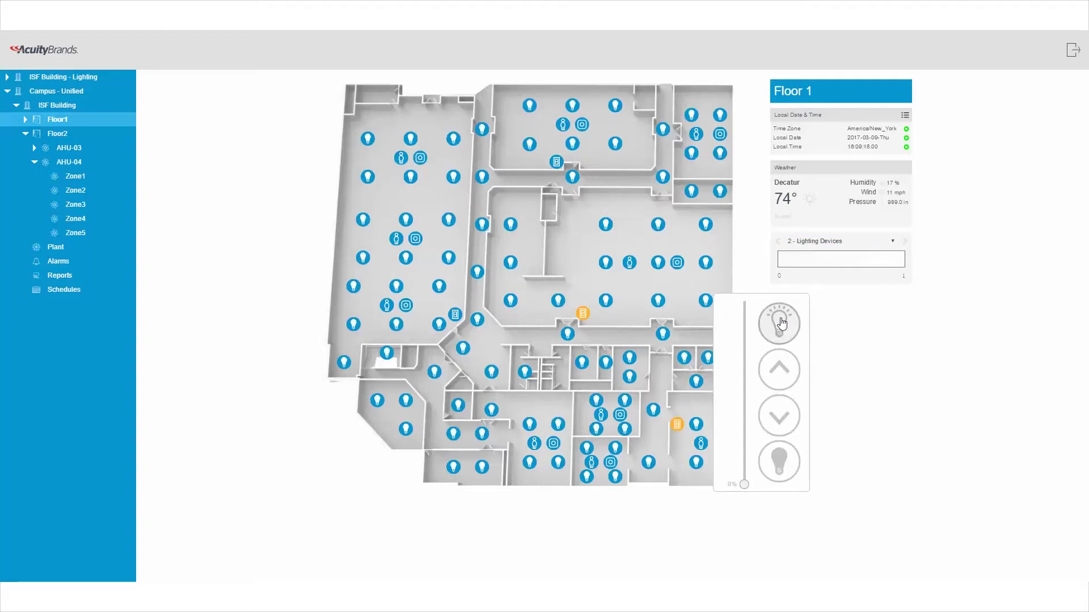
pyautogui.click(781, 323)
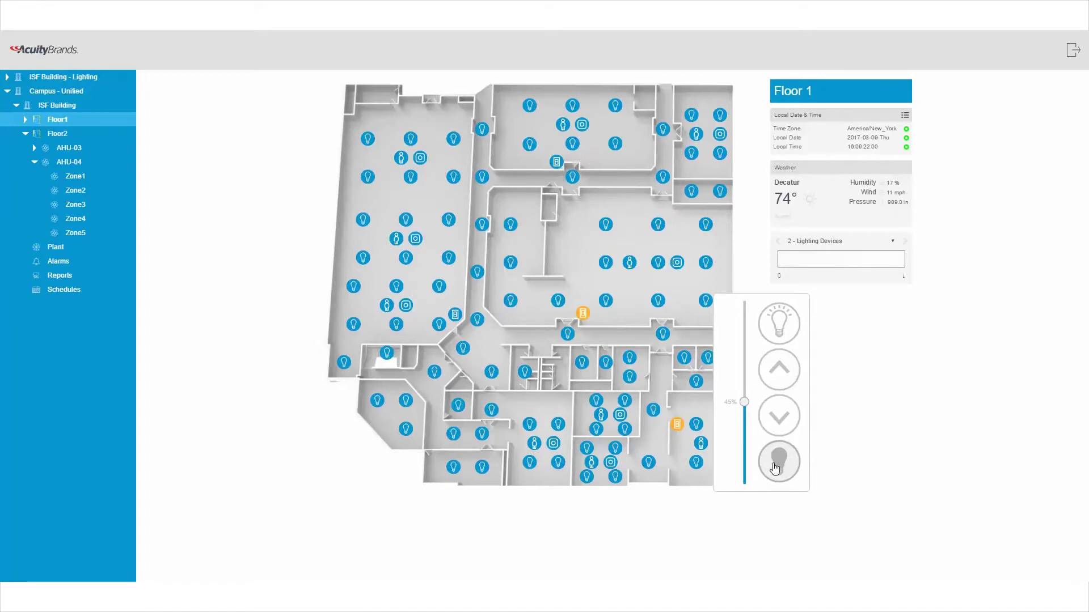
pyautogui.click(774, 469)
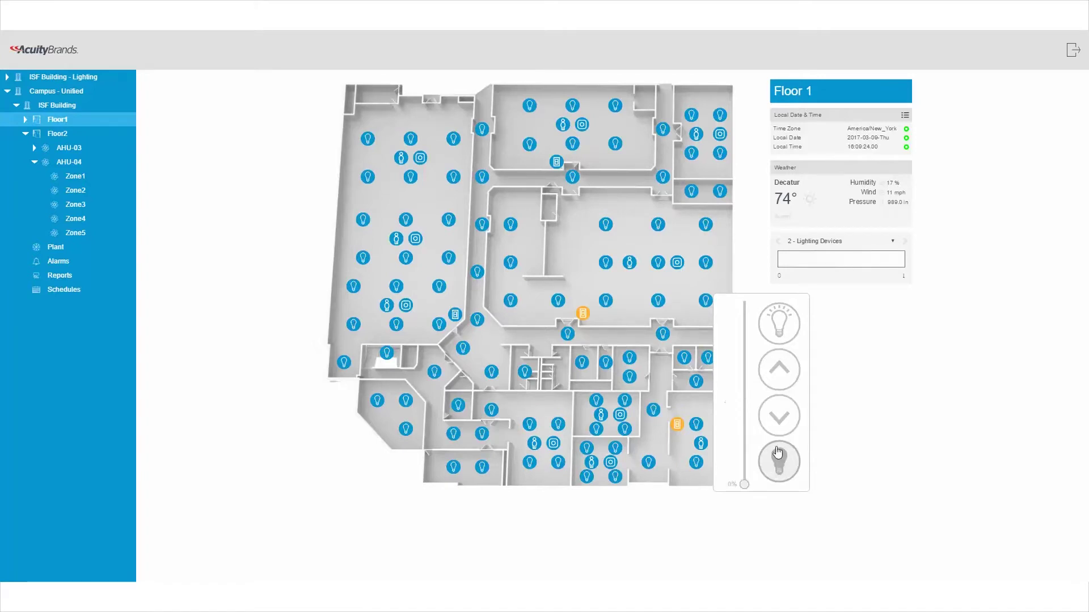
pyautogui.click(781, 369)
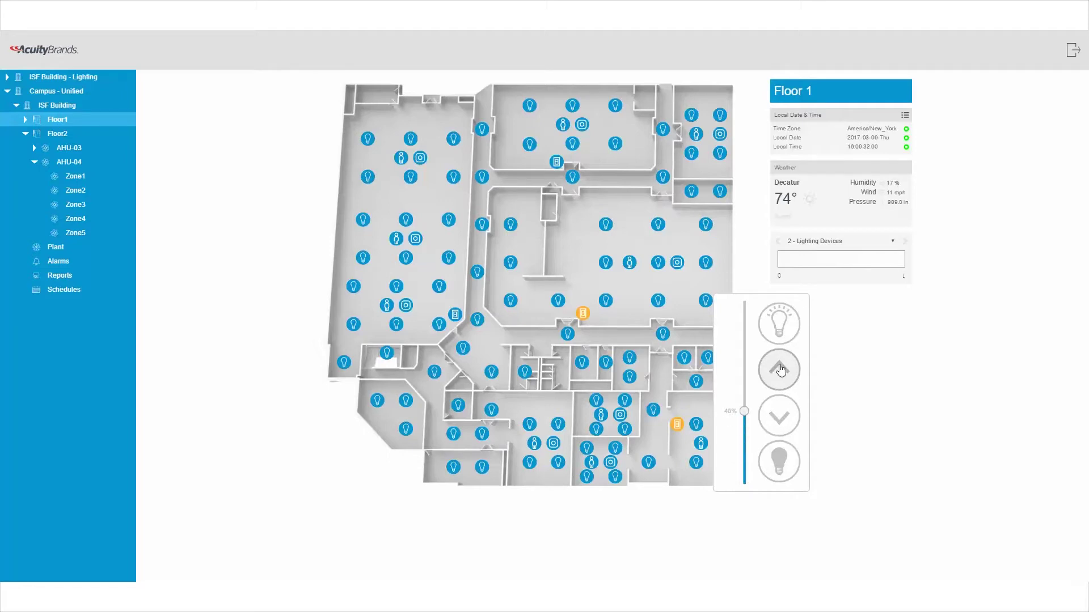
pyautogui.click(829, 370)
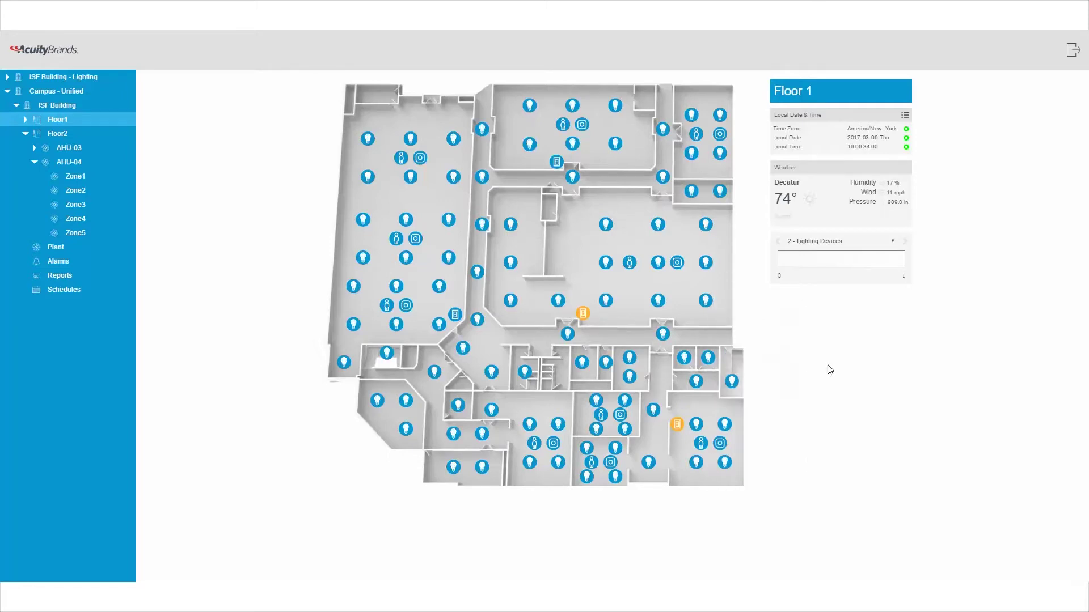
pyautogui.click(888, 243)
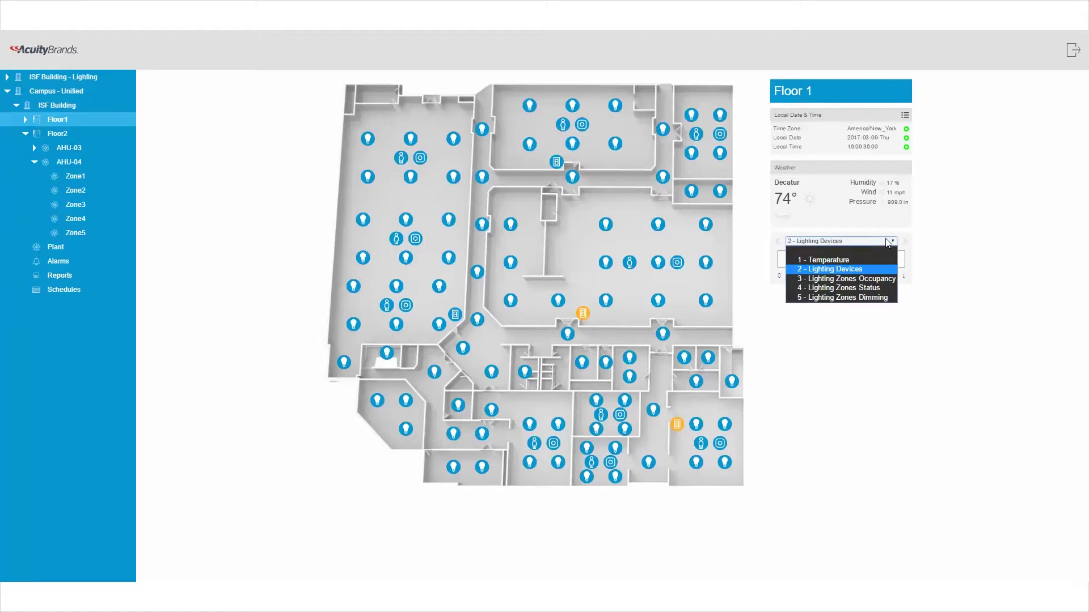
# Show the 1 - Temperature heatmap and play its history forward into the morning
pyautogui.click(873, 264)
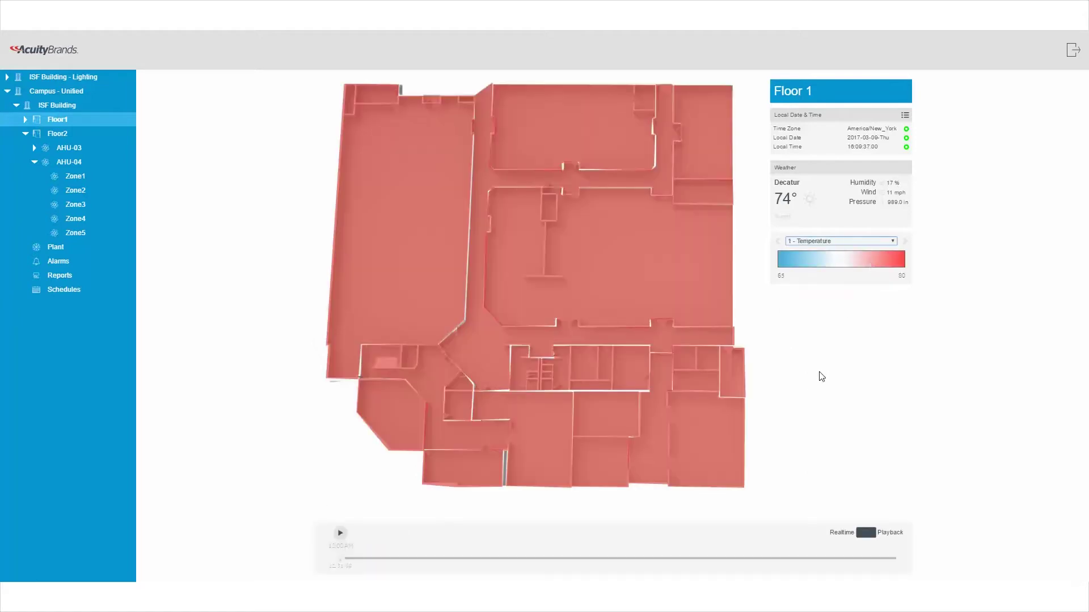
pyautogui.click(340, 533)
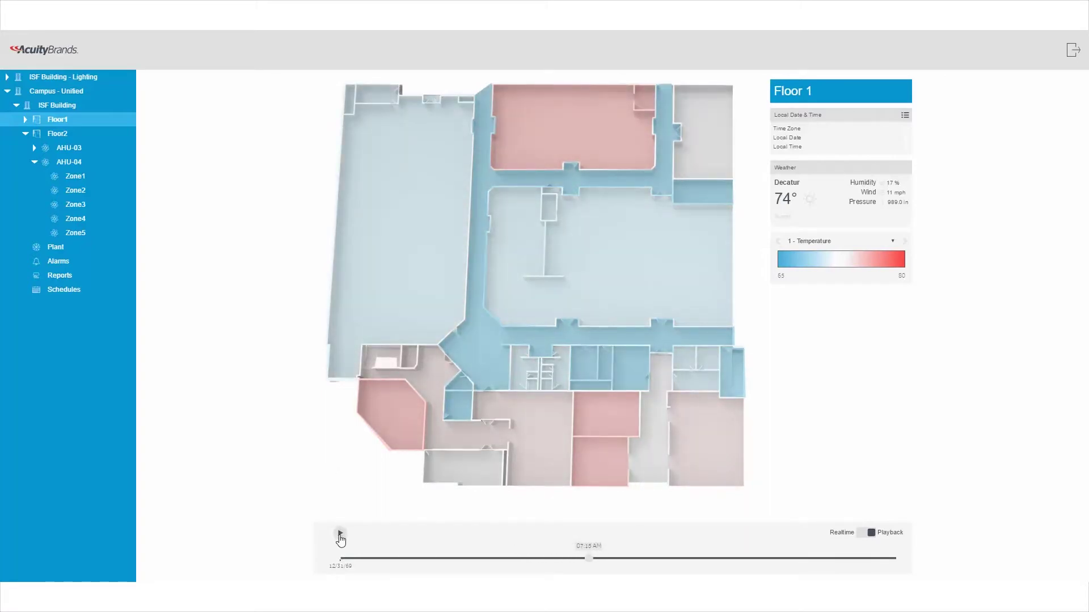
pyautogui.click(69, 151)
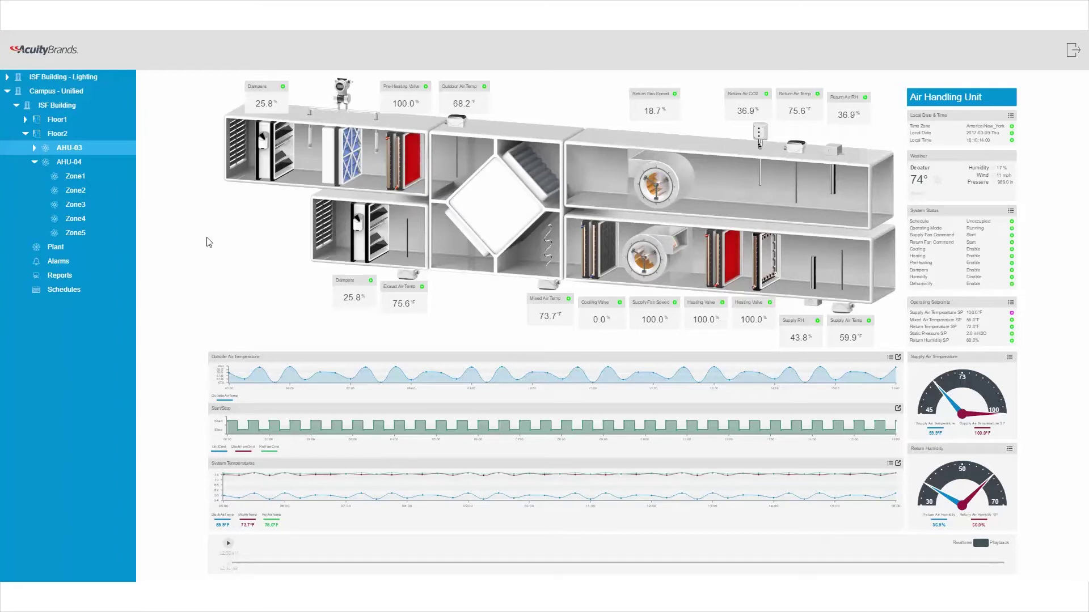
# Move from the AHU-03 air handler dashboard to the Central Plant page
pyautogui.click(57, 250)
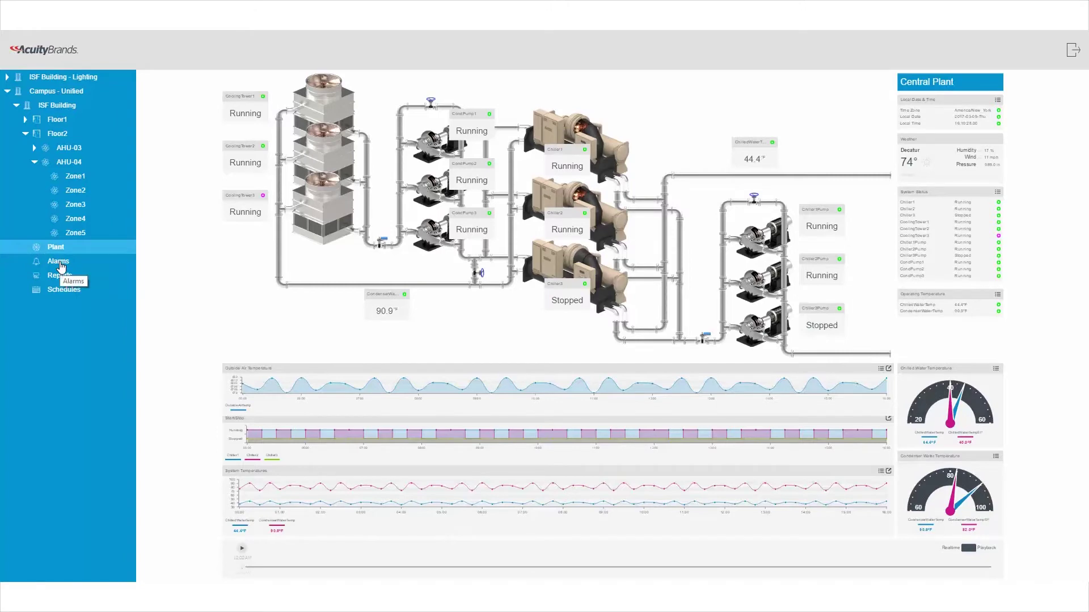
# Move from the Central Plant dashboard to the Alarm Console
pyautogui.click(59, 263)
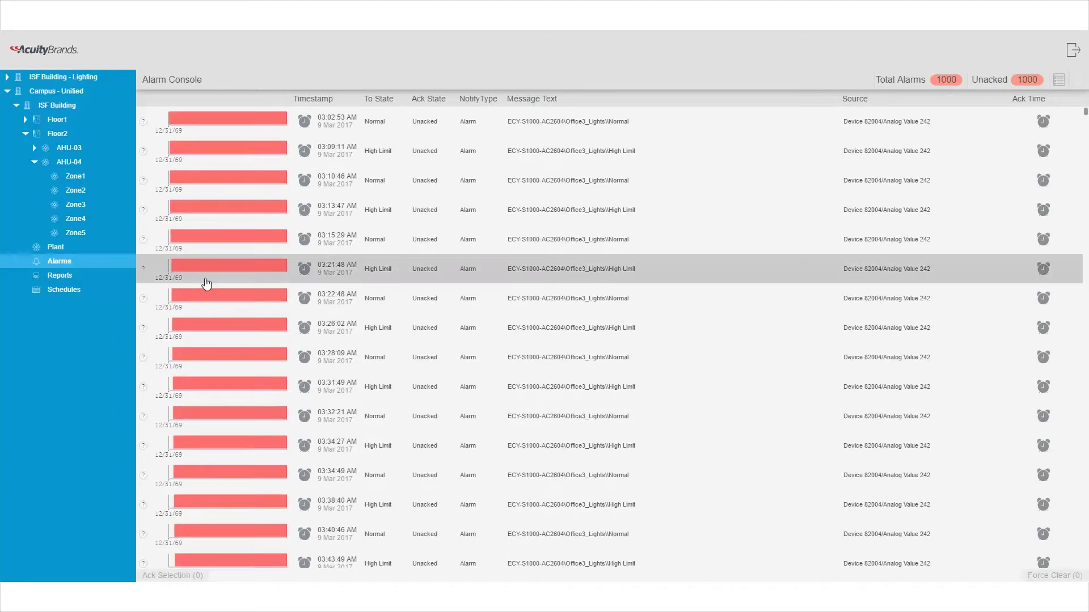
# View a red alarm's details, then go to the building schedules
pyautogui.moveTo(237, 277)
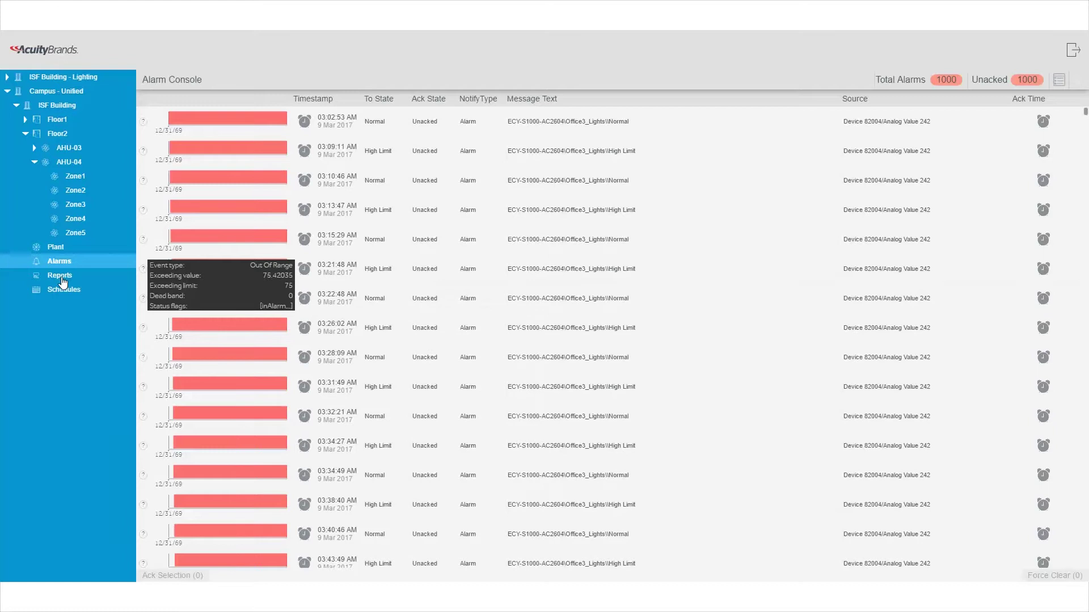
pyautogui.click(58, 291)
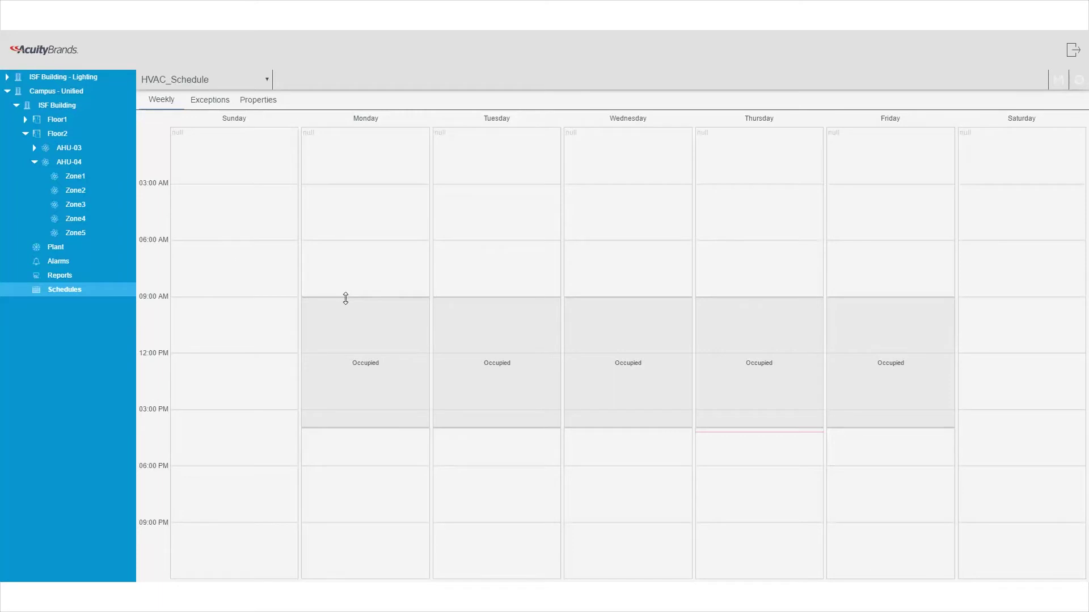
# Start Monday's HVAC_Schedule occupancy at 6:30 AM, apply it Monday–Friday, and save
pyautogui.moveTo(346, 297); pyautogui.dragTo(347, 251)
pyautogui.rightClick(347, 269)
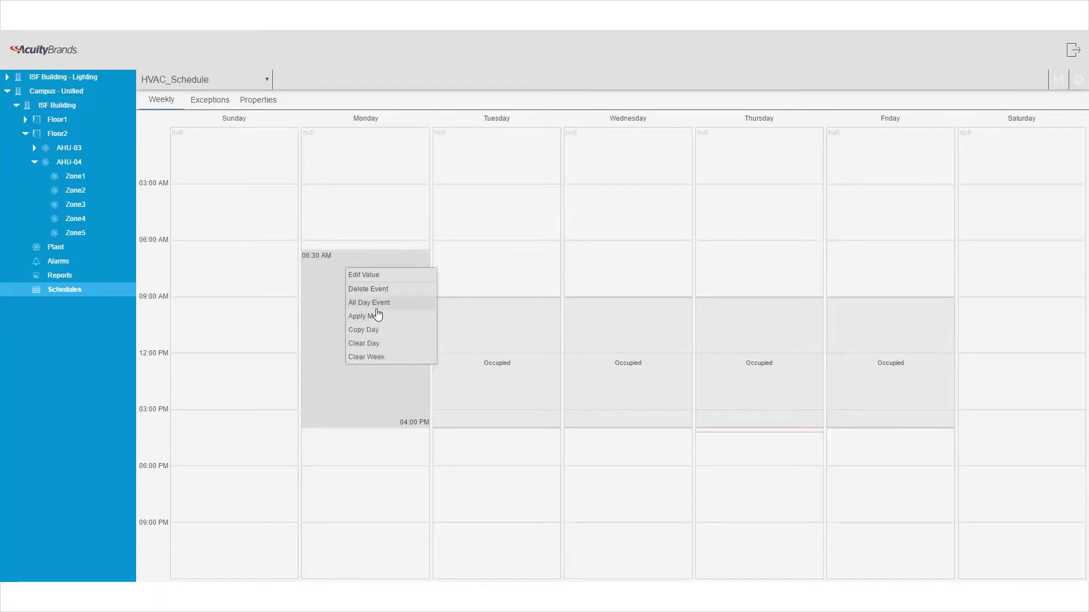
pyautogui.click(377, 315)
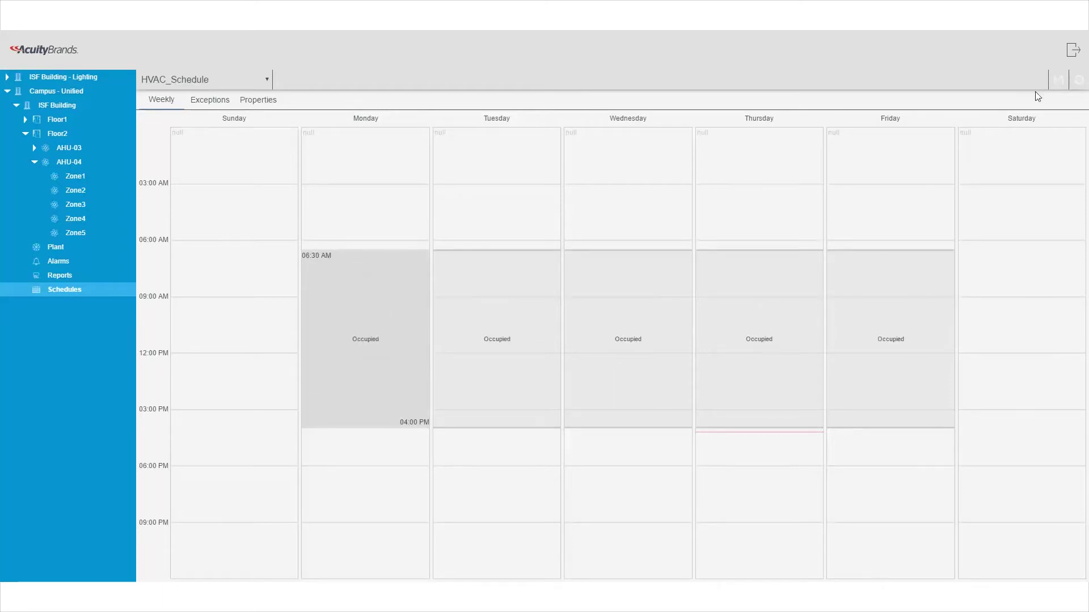
pyautogui.click(1060, 80)
# Start a new report with a line chart of HVAC, Lighting, Plug Loads and Misc power
pyautogui.click(63, 277)
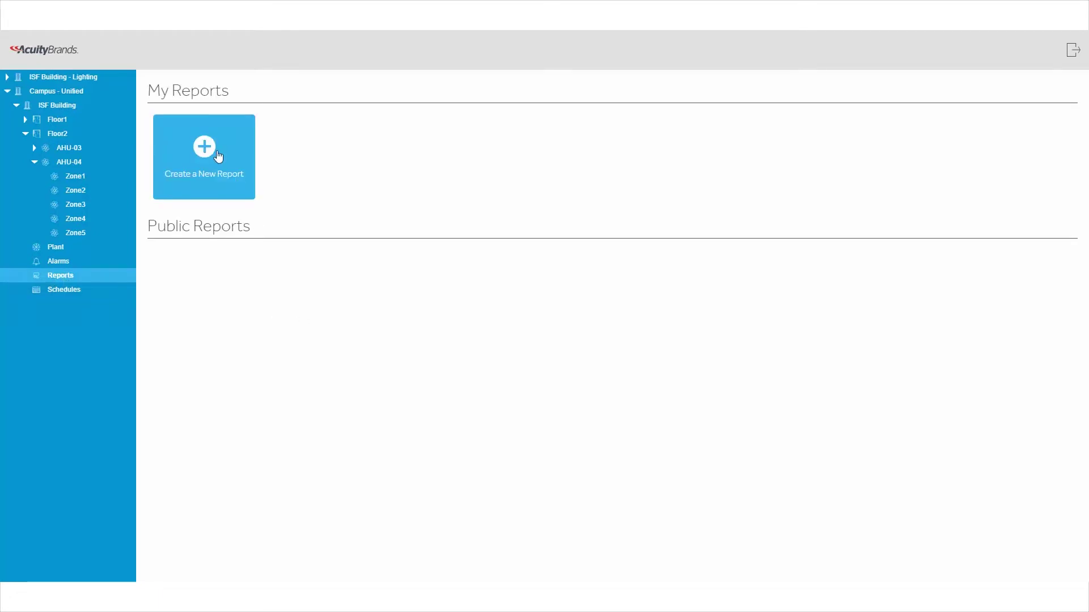
pyautogui.click(214, 152)
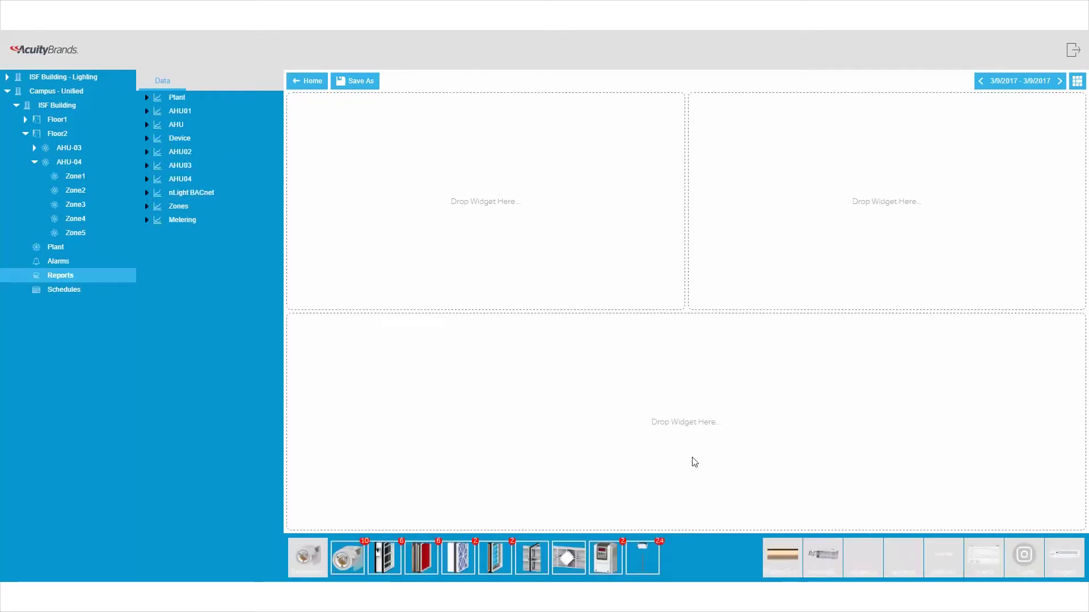
pyautogui.click(975, 559)
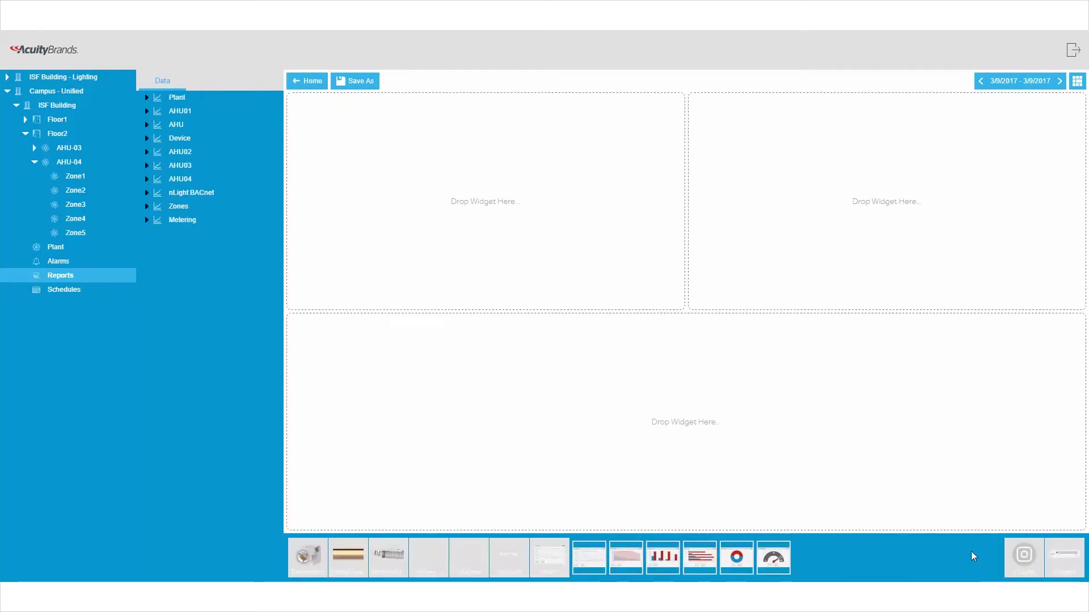
pyautogui.moveTo(601, 551); pyautogui.dragTo(457, 220)
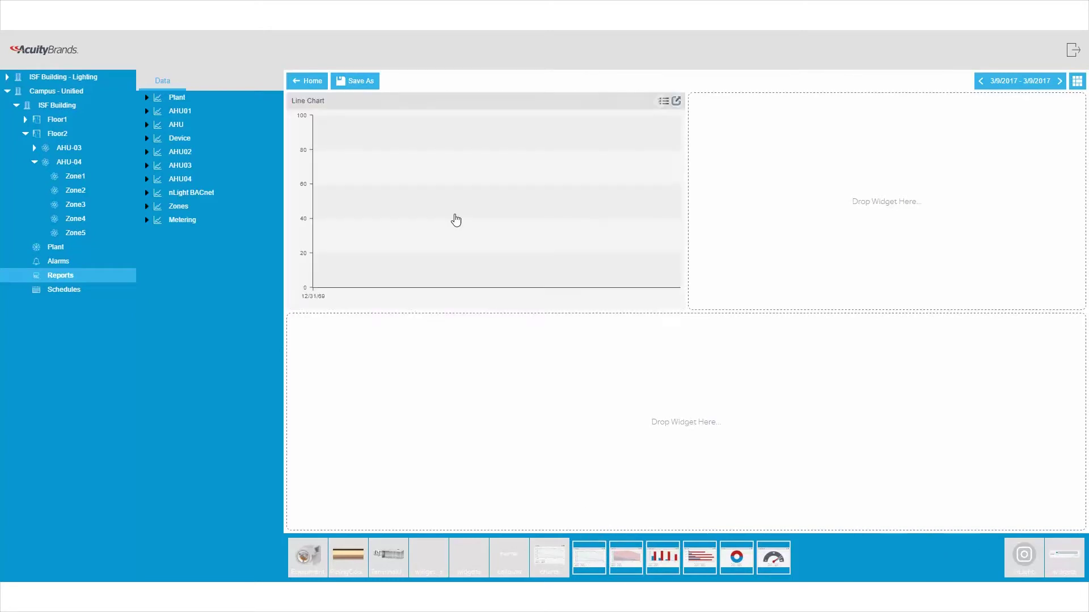
pyautogui.click(147, 221)
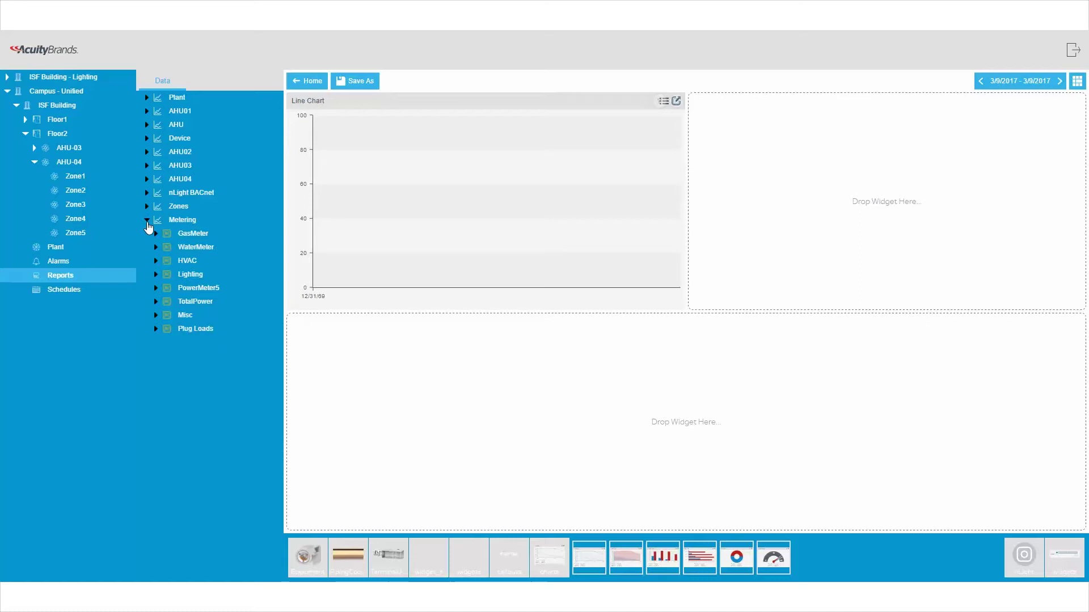
pyautogui.moveTo(182, 266); pyautogui.dragTo(437, 211)
pyautogui.moveTo(180, 274); pyautogui.dragTo(427, 214)
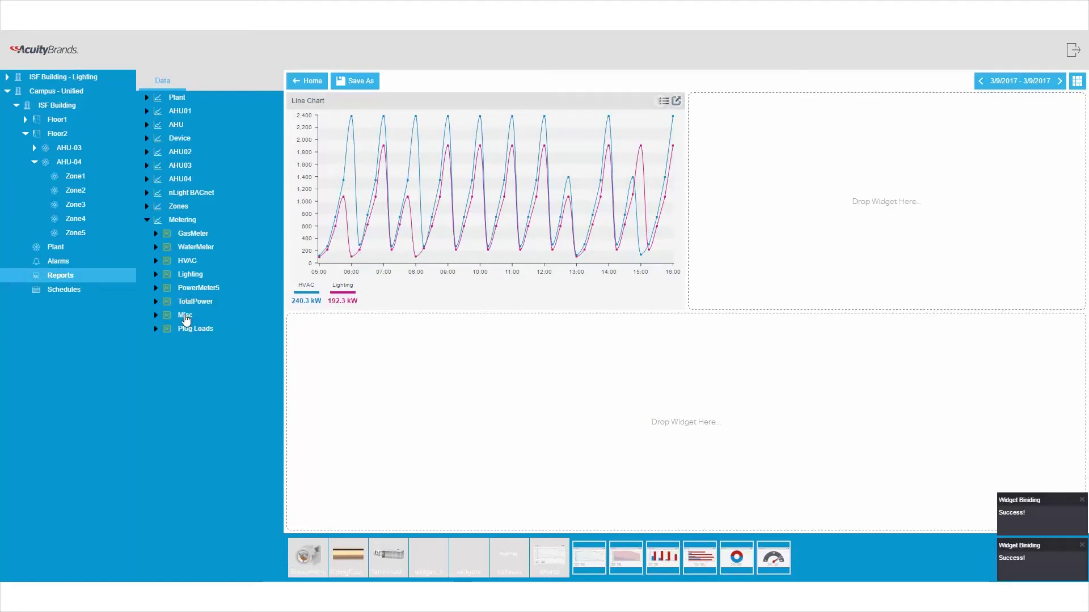
pyautogui.moveTo(186, 331); pyautogui.dragTo(422, 222)
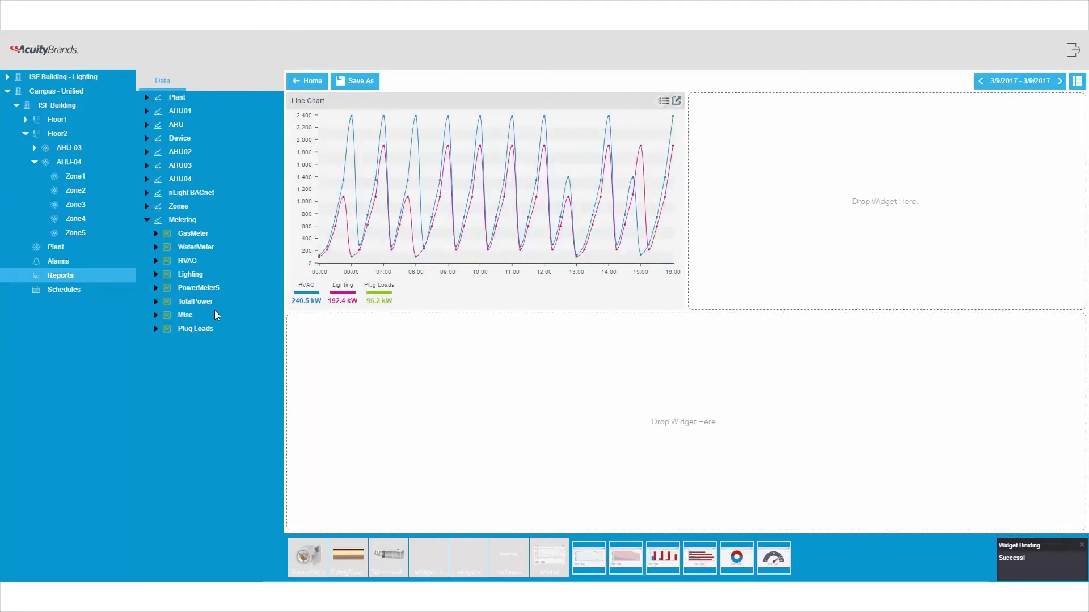
pyautogui.moveTo(185, 316); pyautogui.dragTo(423, 238)
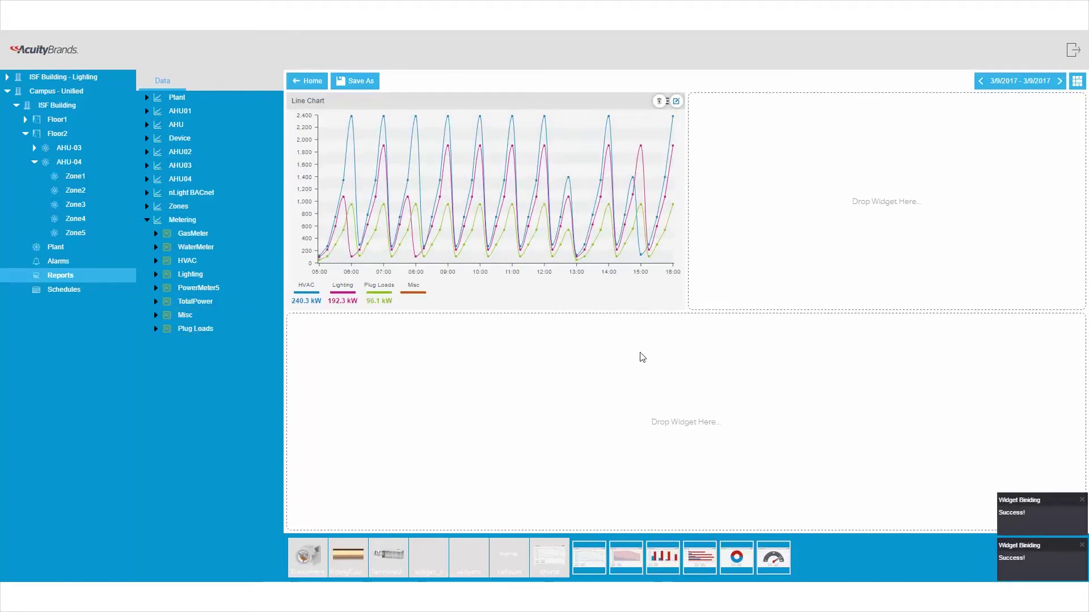
# Add a top-right pie chart of HVAC, Lighting, Plug Loads and Misc
pyautogui.moveTo(736, 557); pyautogui.dragTo(763, 228)
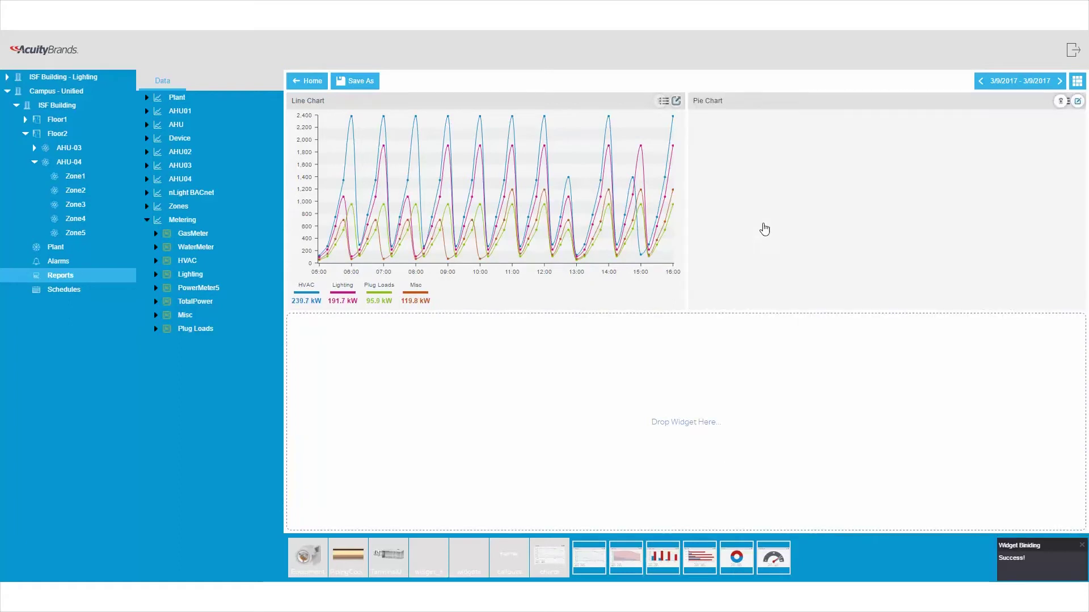
pyautogui.moveTo(191, 269); pyautogui.dragTo(754, 225)
pyautogui.moveTo(194, 277); pyautogui.dragTo(873, 213)
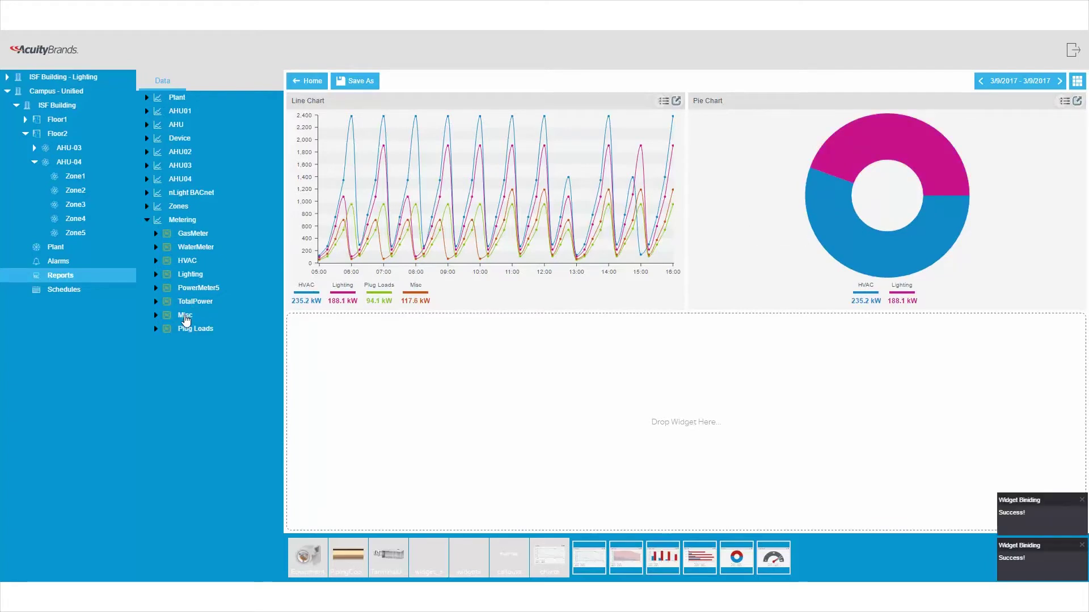
pyautogui.moveTo(190, 328); pyautogui.dragTo(793, 221)
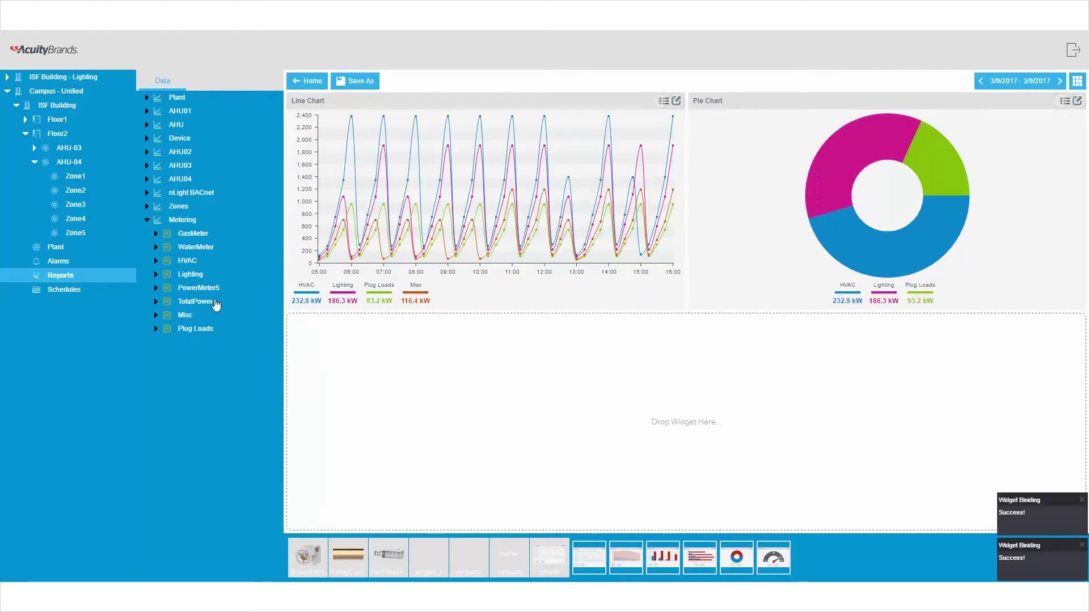
pyautogui.moveTo(186, 315); pyautogui.dragTo(903, 210)
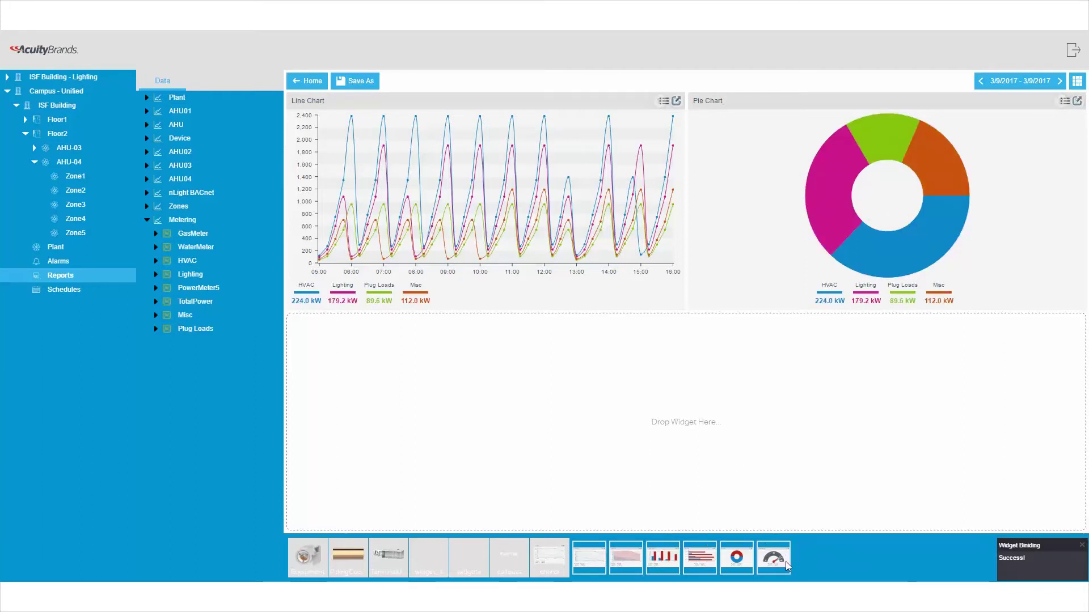
# Place a bottom-panel radial gauge showing HVAC, Lighting and Plug Loads
pyautogui.moveTo(787, 565); pyautogui.dragTo(624, 406)
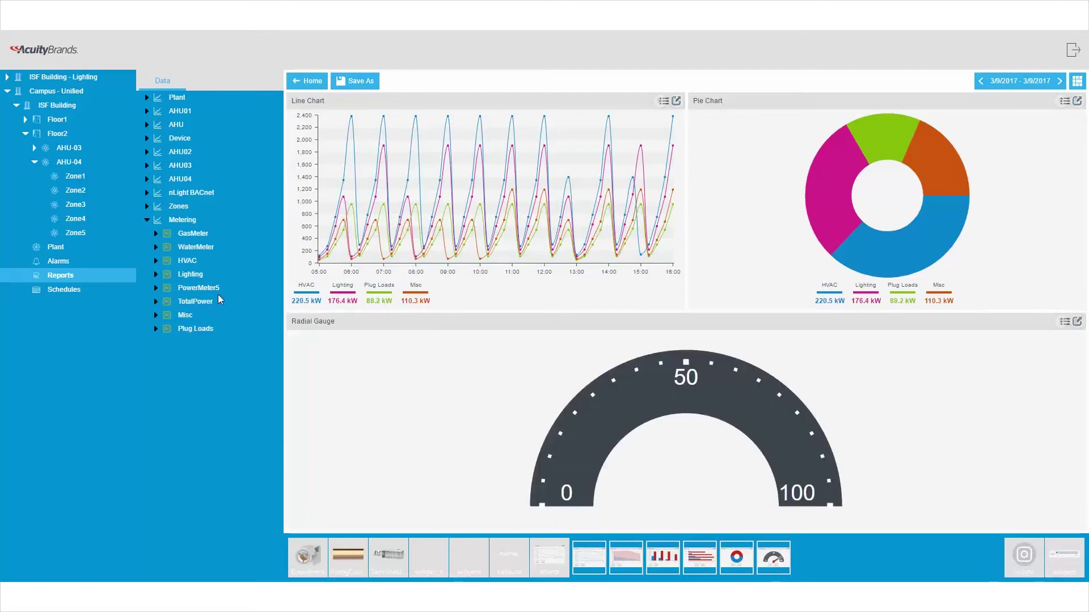
pyautogui.moveTo(186, 261); pyautogui.dragTo(645, 424)
pyautogui.moveTo(195, 329); pyautogui.dragTo(709, 448)
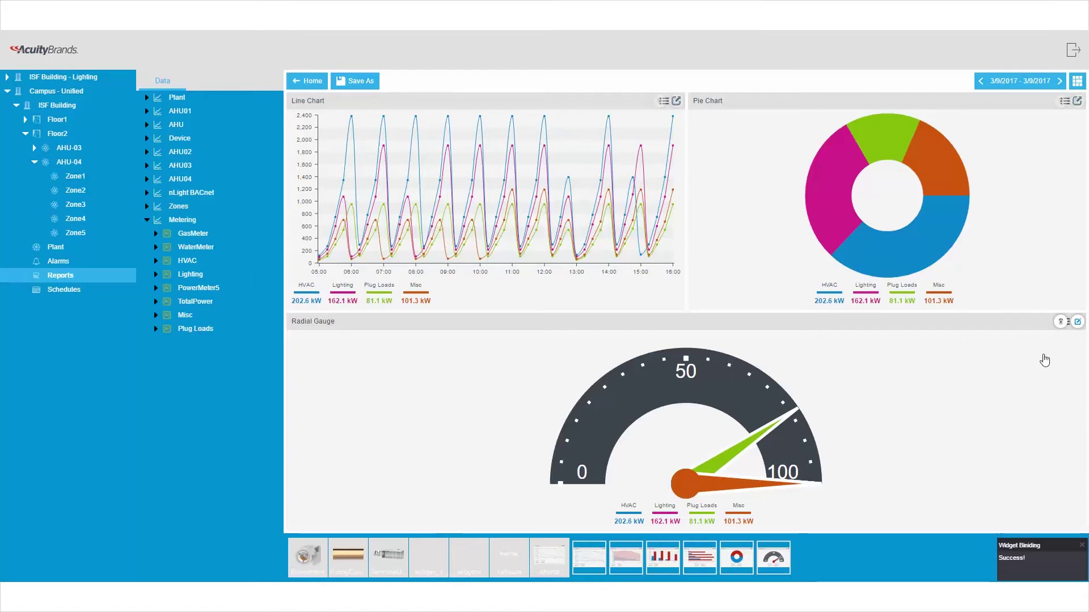
# Change the radial gauge's Max from 100 to 300 in its properties
pyautogui.click(1068, 322)
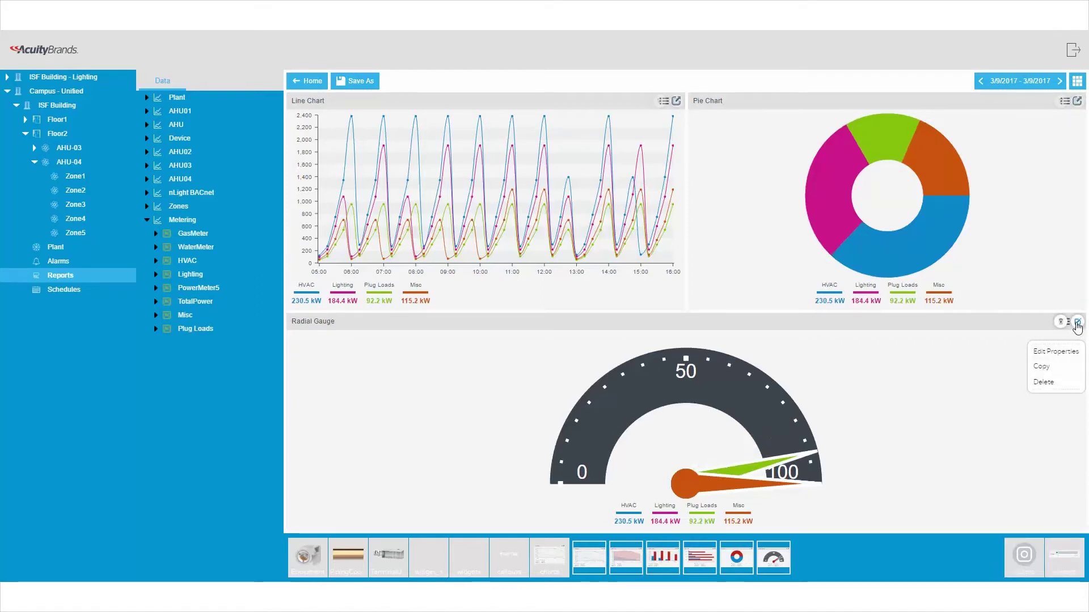
pyautogui.click(1077, 324)
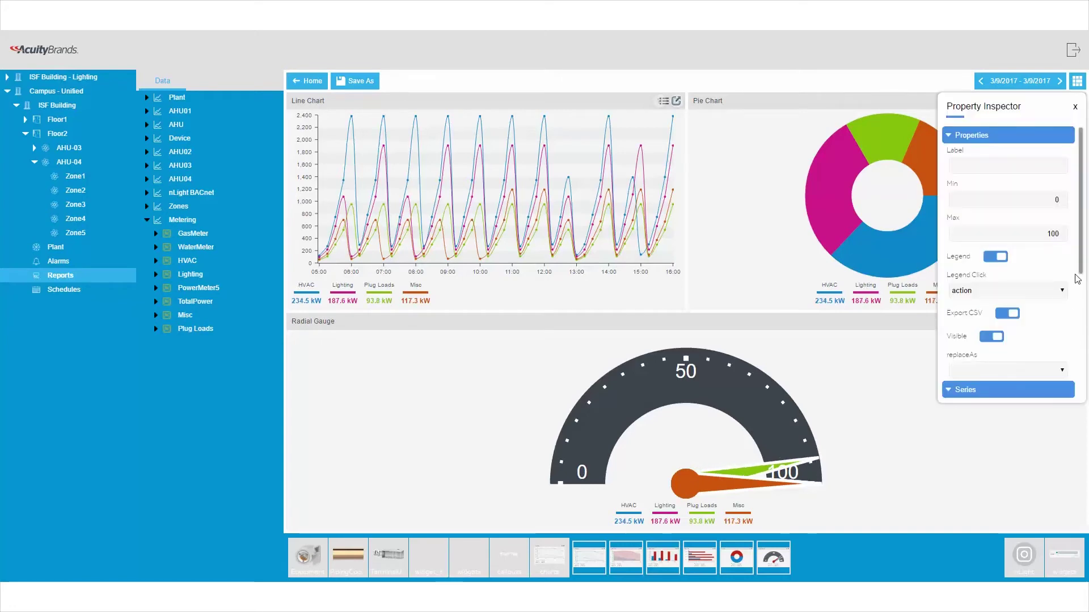
pyautogui.moveTo(1045, 234); pyautogui.dragTo(1084, 240)
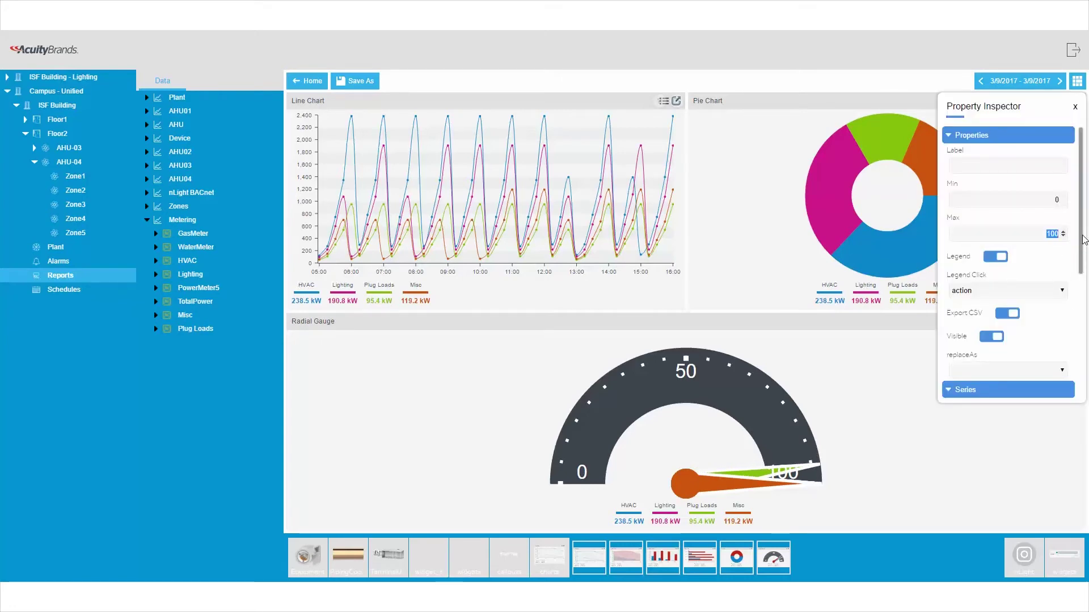
pyautogui.write('300')
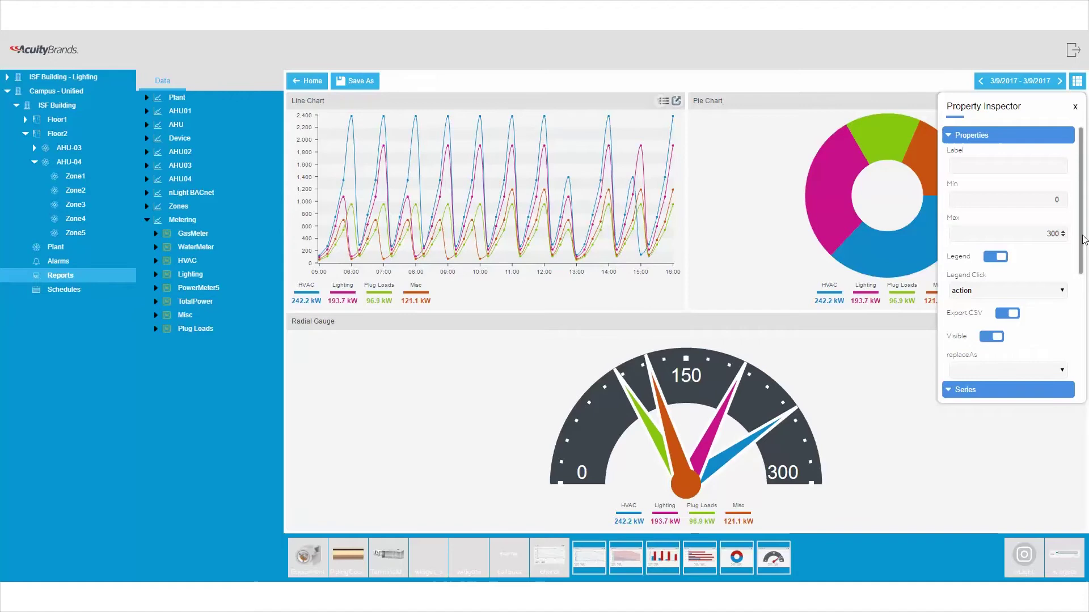
pyautogui.write('0')
pyautogui.press('BackSpace')
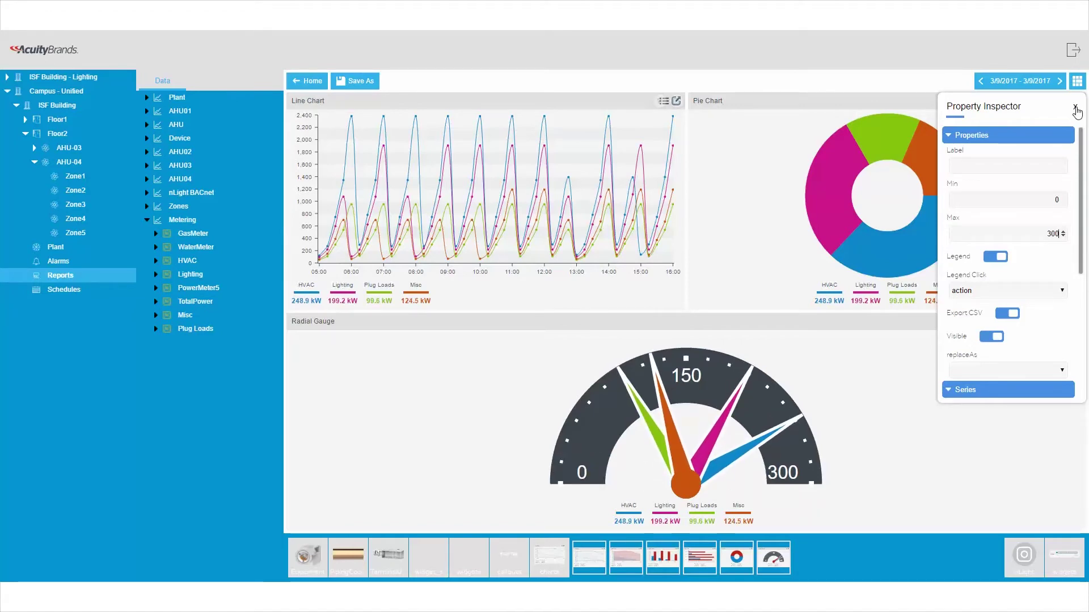
pyautogui.click(1074, 107)
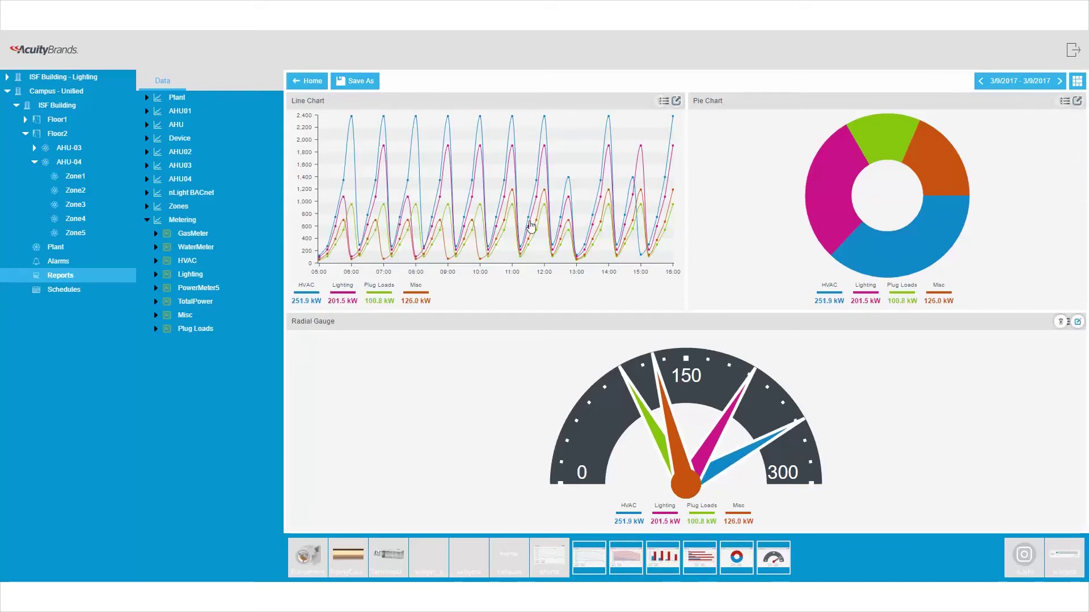
# Name the report copy 'Energy Report' with description 'My energy report'
pyautogui.click(356, 80)
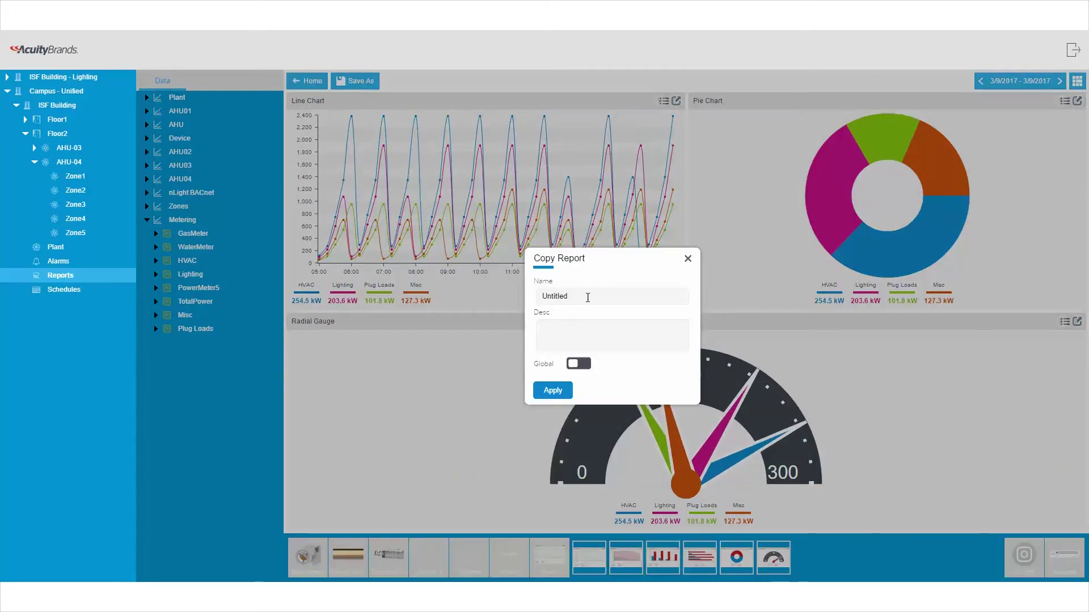
pyautogui.doubleClick(585, 295)
pyautogui.write('Energy ')
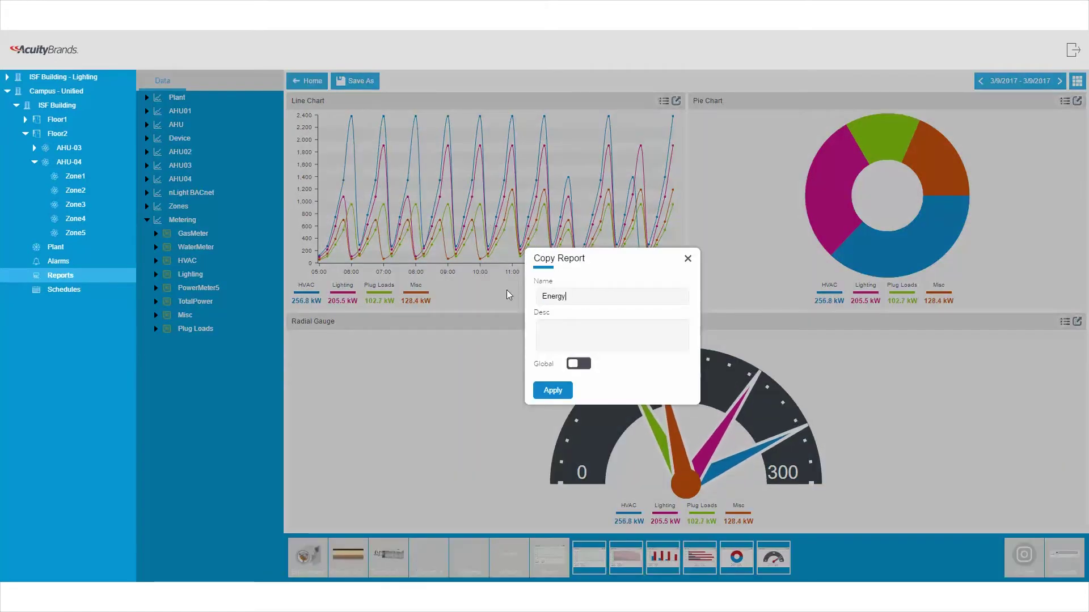
pyautogui.write('Report')
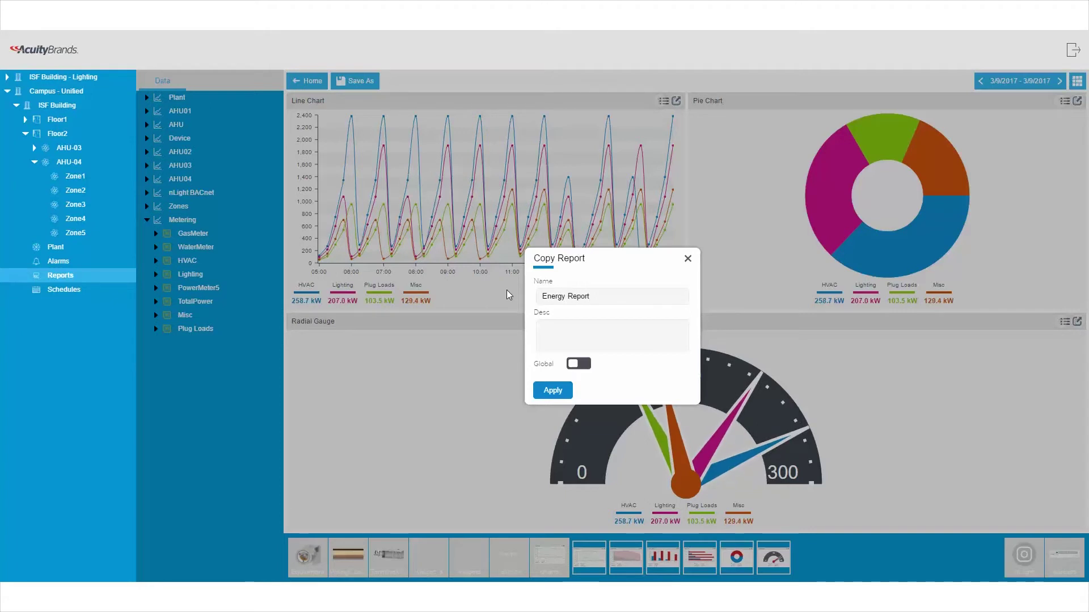
pyautogui.click(588, 331)
pyautogui.write('My ene')
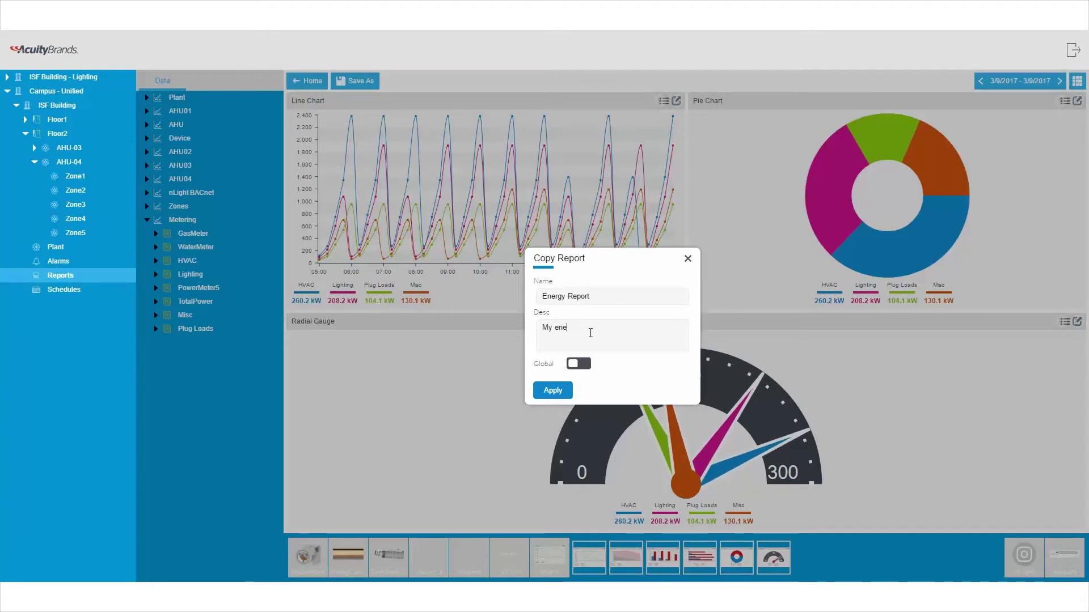
pyautogui.write('rgy report')
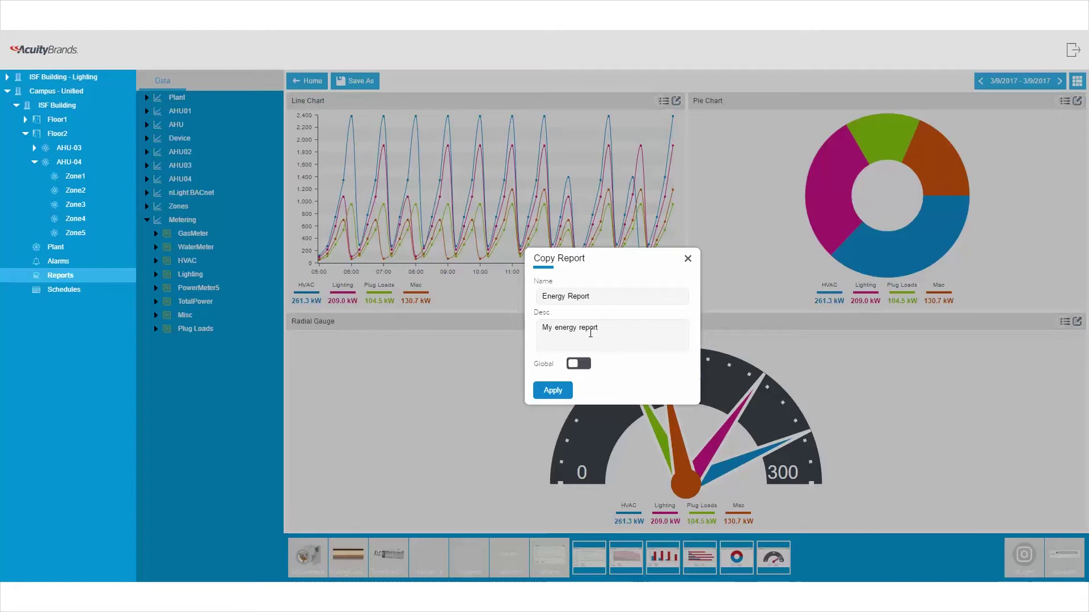
# Save the copy and reopen Energy Report from the reports list
pyautogui.click(558, 393)
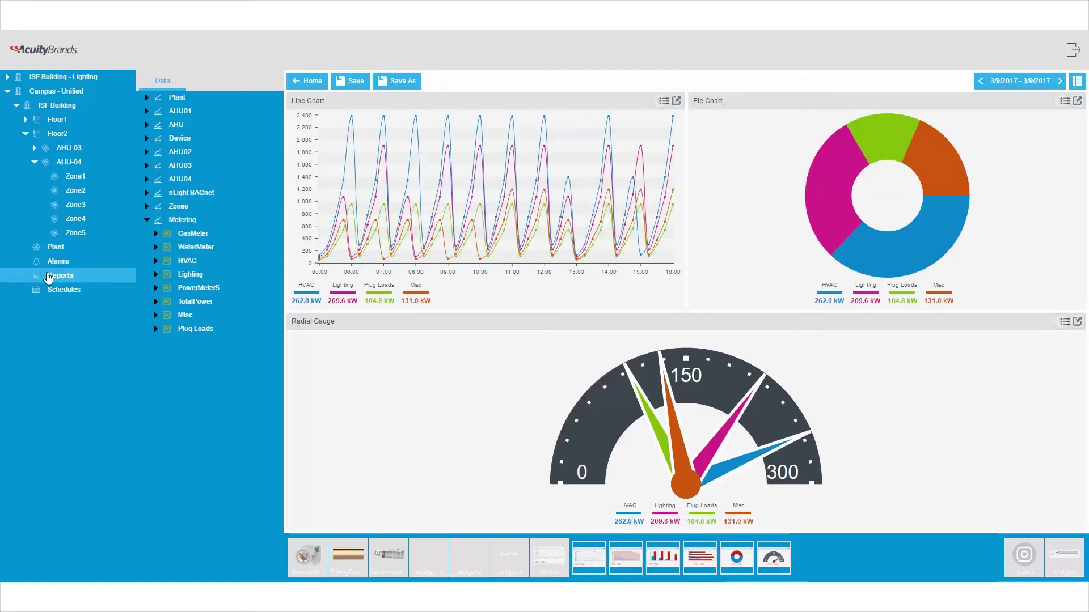
pyautogui.click(304, 82)
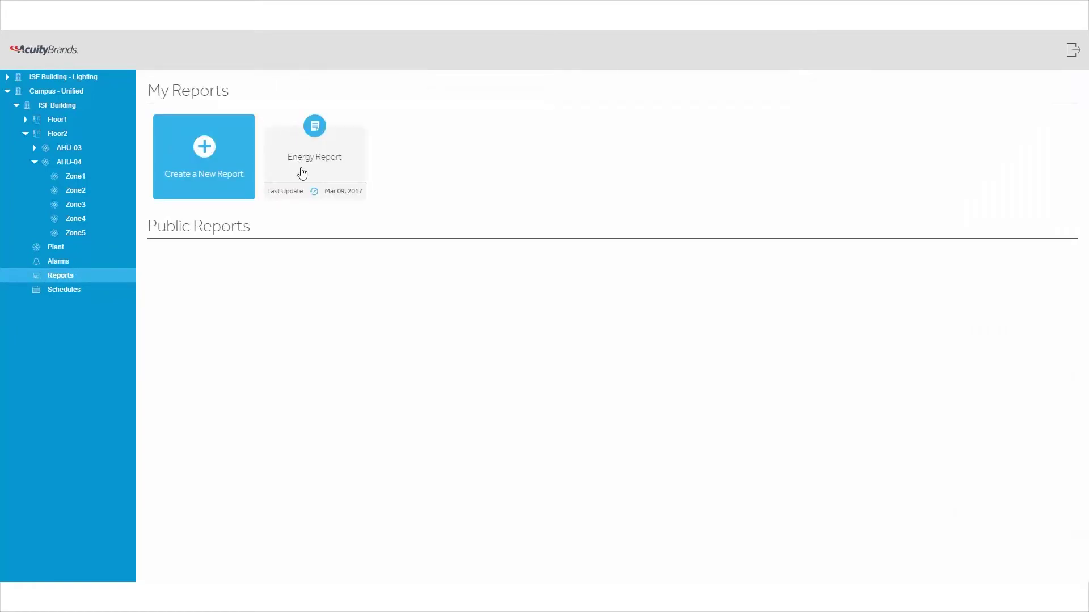
pyautogui.click(302, 174)
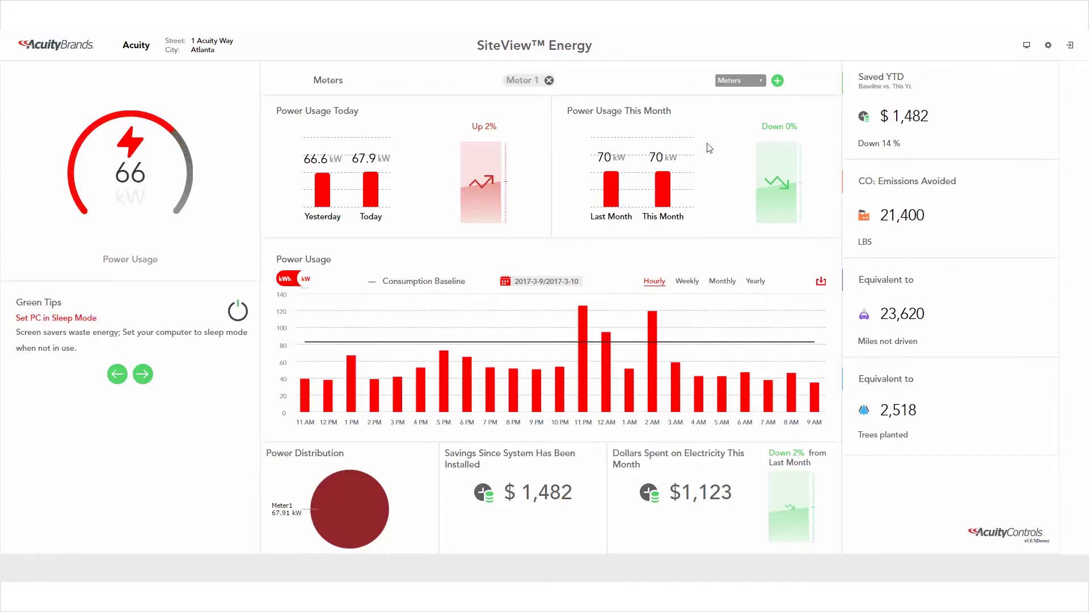
# Add Meter 2 to the SiteView Energy dashboard alongside Meter 1
pyautogui.click(754, 82)
pyautogui.click(749, 98)
pyautogui.click(777, 81)
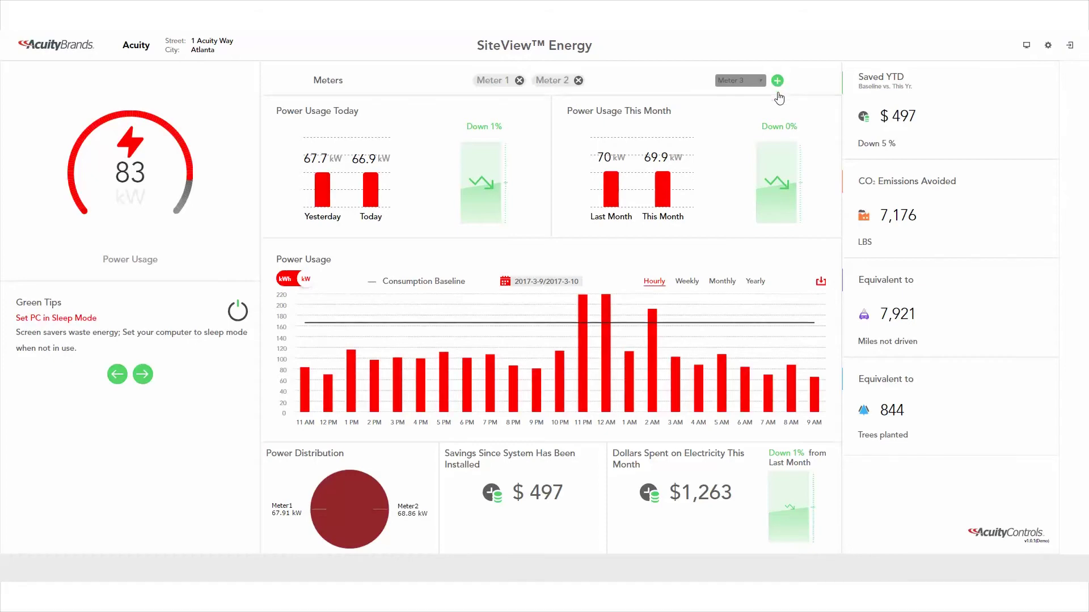
# Switch the Power Usage chart from weekly through monthly to yearly April–March totals
pyautogui.click(686, 282)
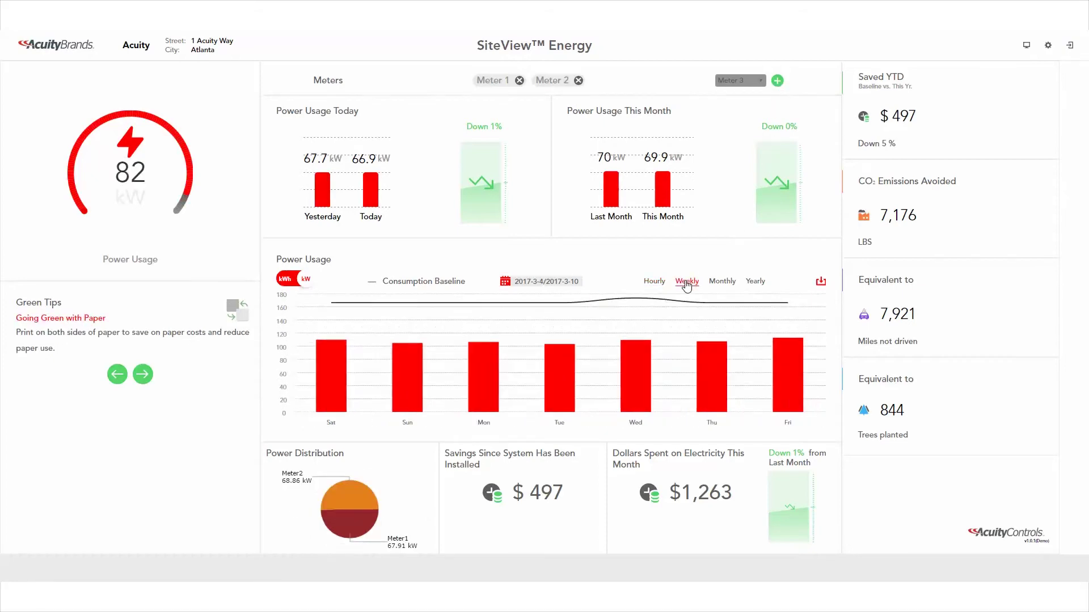
pyautogui.click(724, 283)
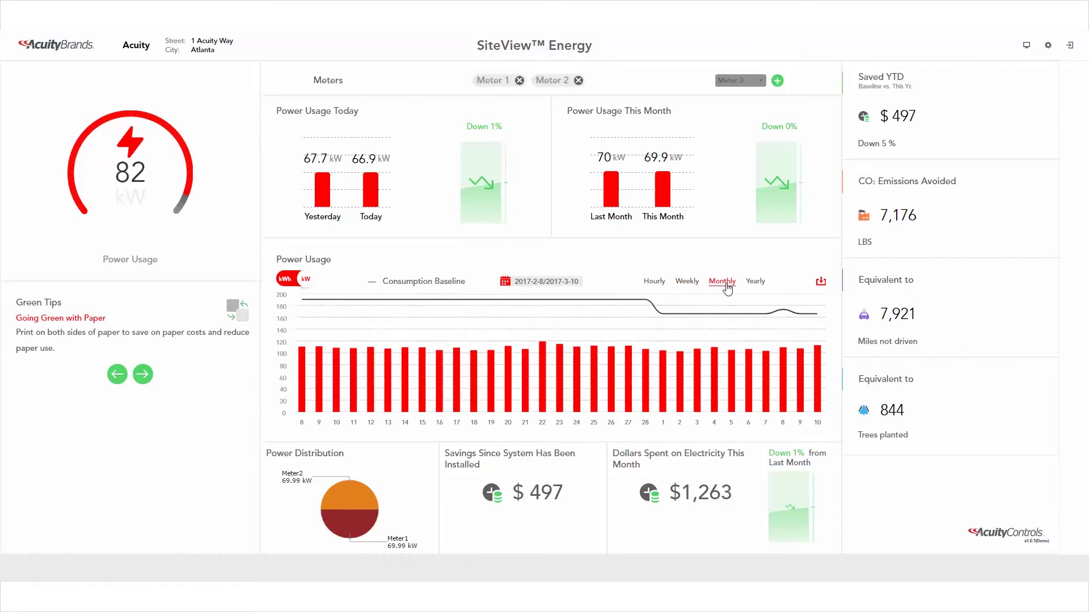
pyautogui.click(762, 283)
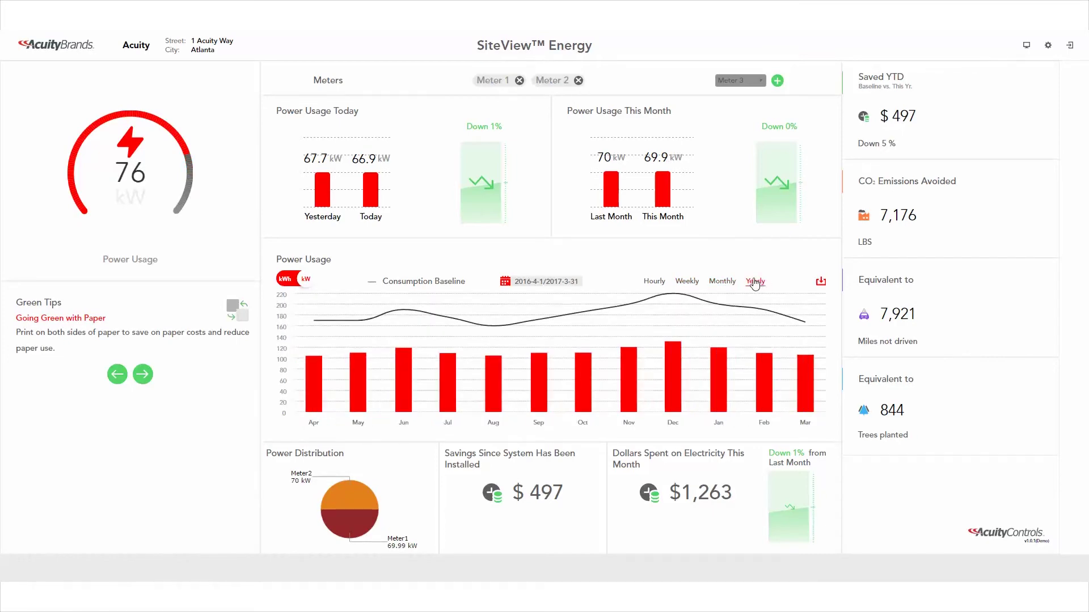
# Download Meter 1's trend log as a CSV file from the download options
pyautogui.click(821, 282)
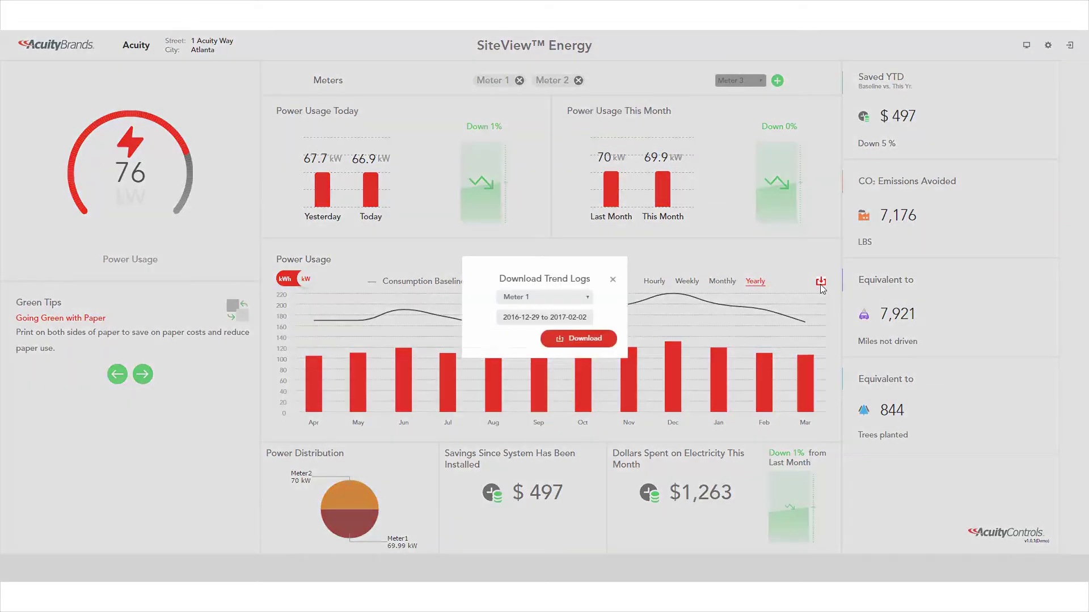
pyautogui.click(561, 339)
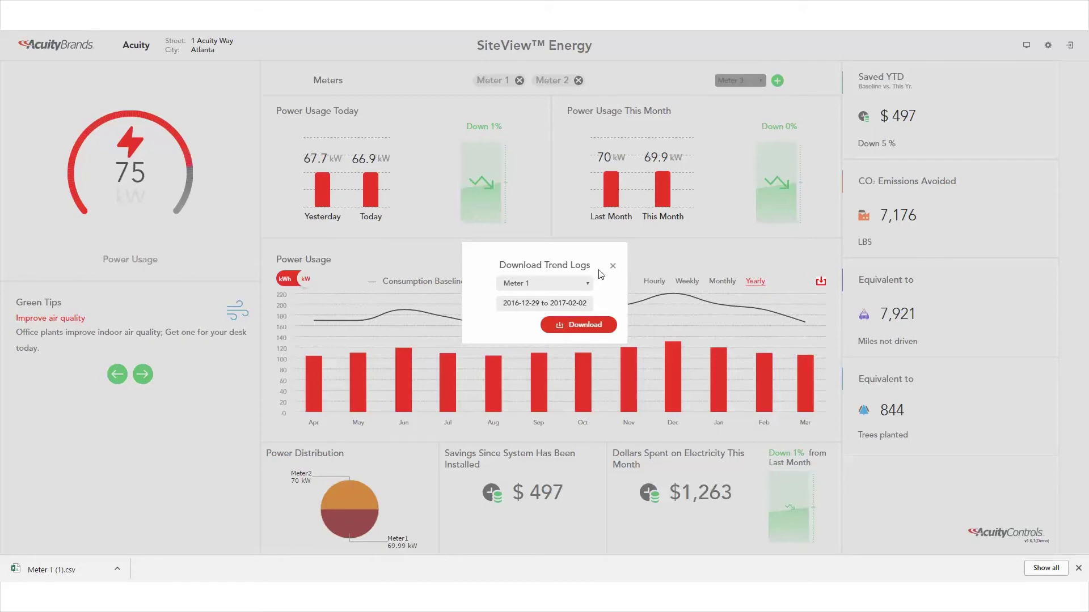
pyautogui.click(613, 266)
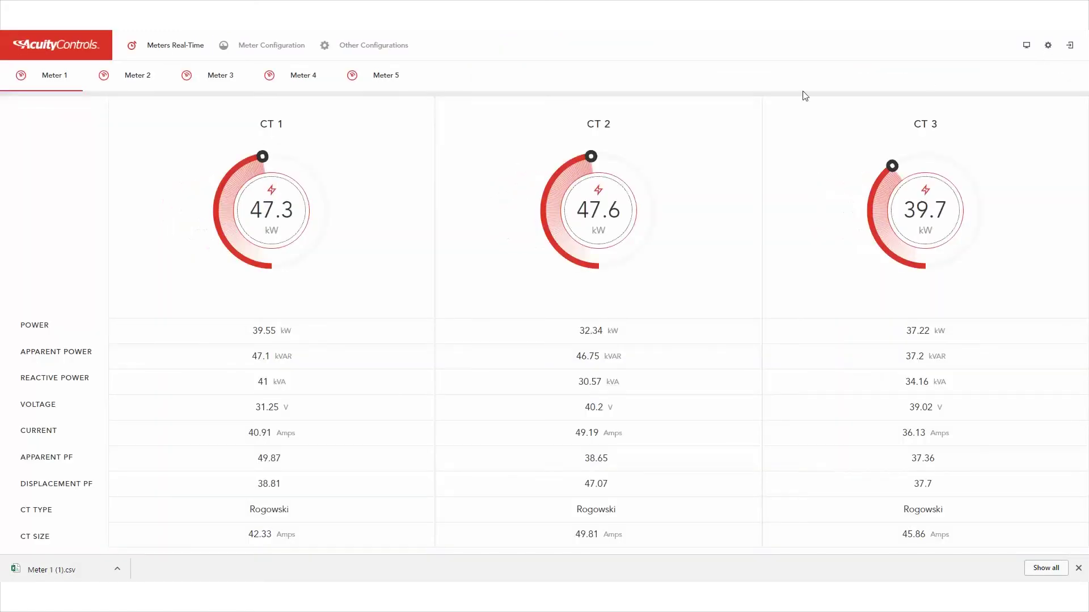
# Review Meter 2 and Meter 3 real-time readings, then Meter 4's configuration
pyautogui.click(122, 78)
pyautogui.click(209, 81)
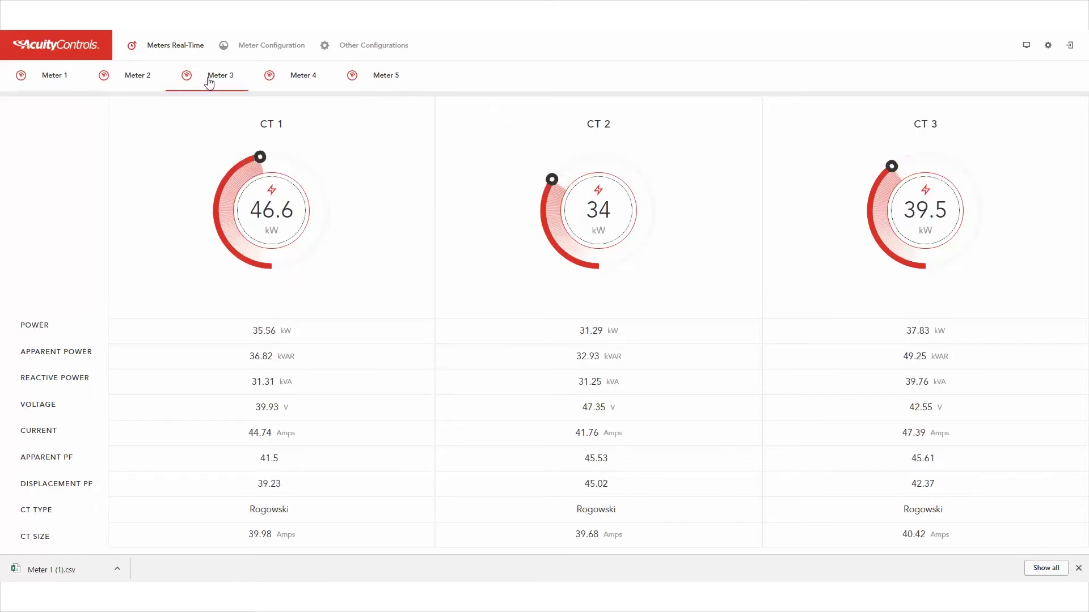
pyautogui.click(268, 50)
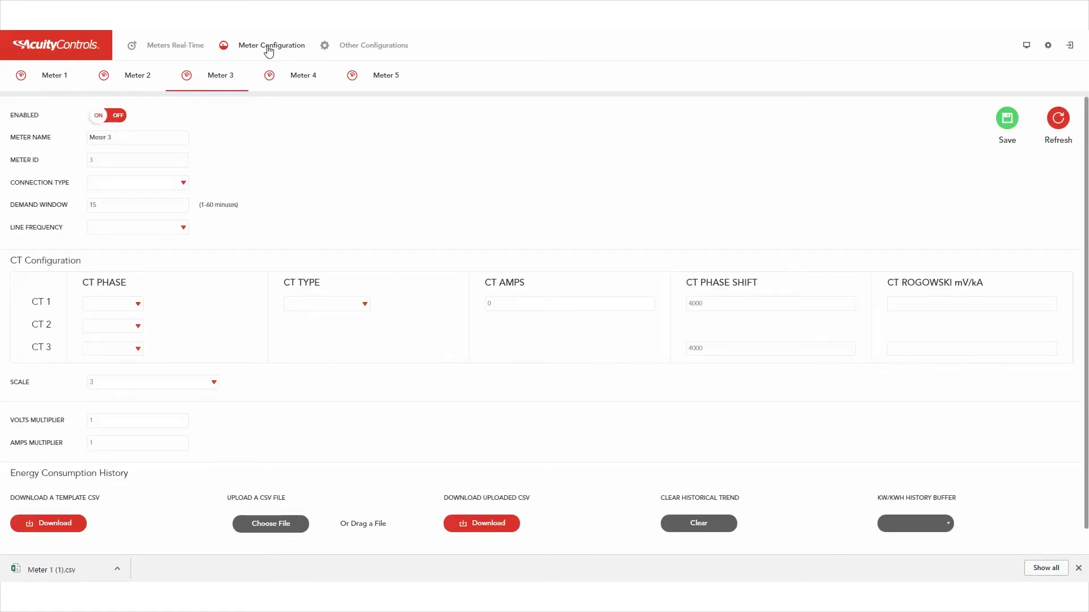
pyautogui.click(299, 80)
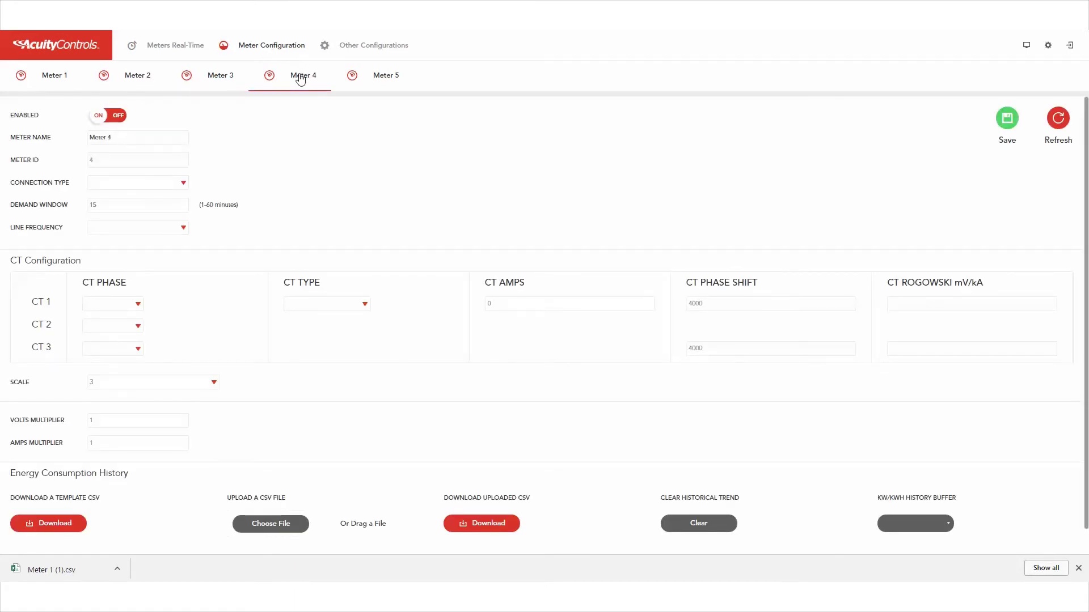
# Browse the Other Configurations page, scrolling through rates and Green Tips
pyautogui.click(360, 53)
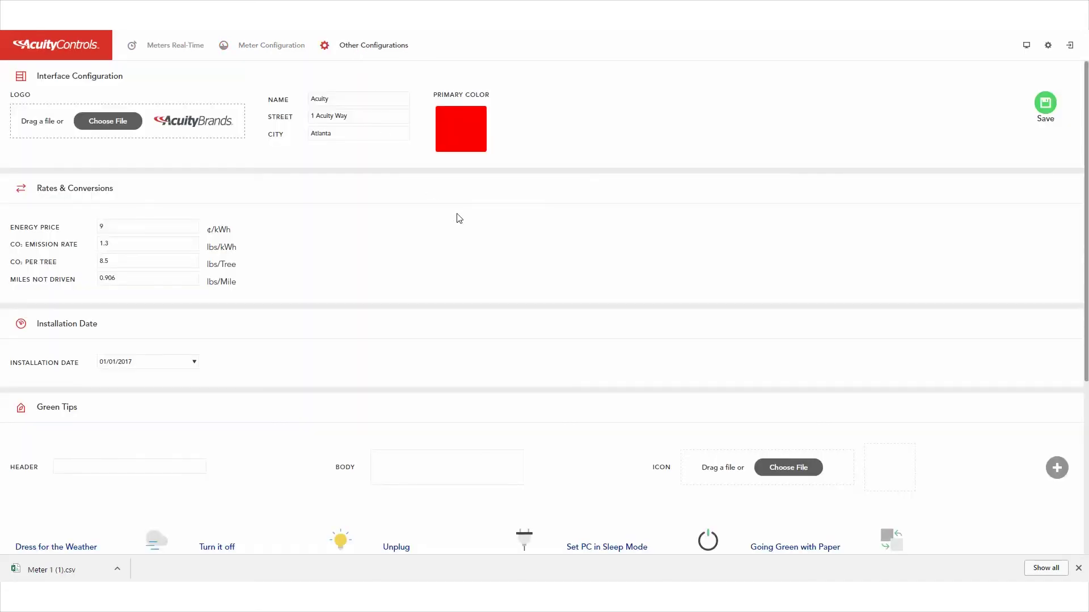
pyautogui.scroll(-3, 456, 218)
pyautogui.scroll(-1, 460, 219)
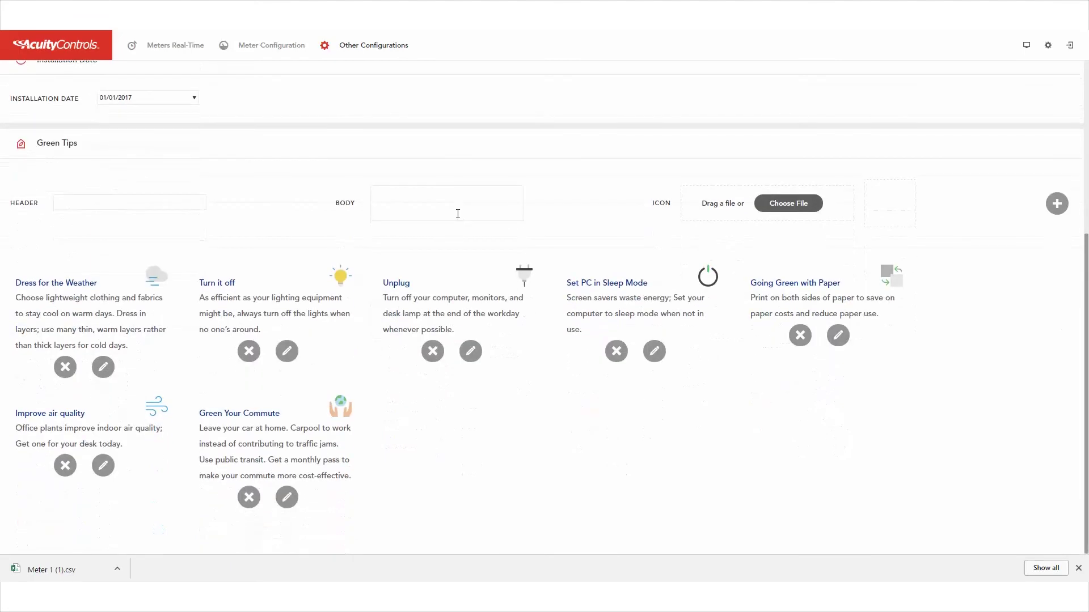
pyautogui.scroll(4, 458, 213)
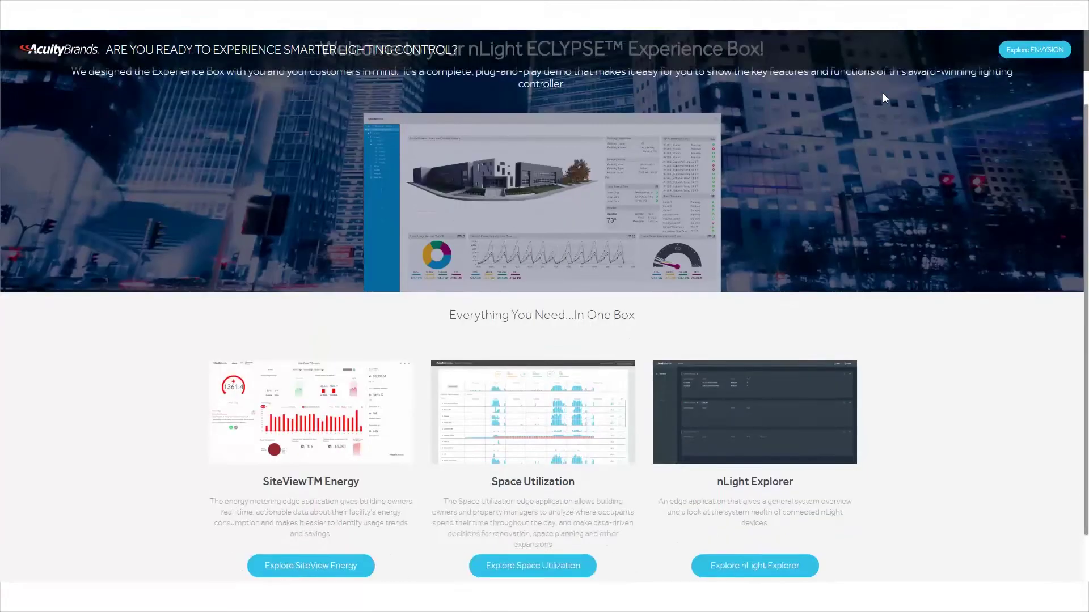
pyautogui.scroll(-1, 882, 98)
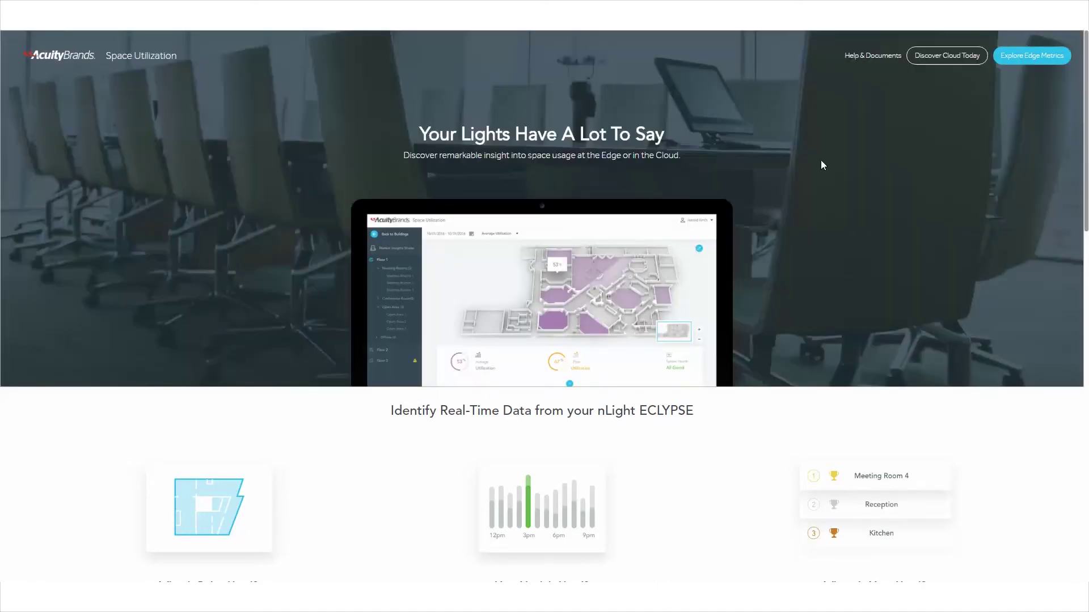
pyautogui.scroll(-7, 821, 161)
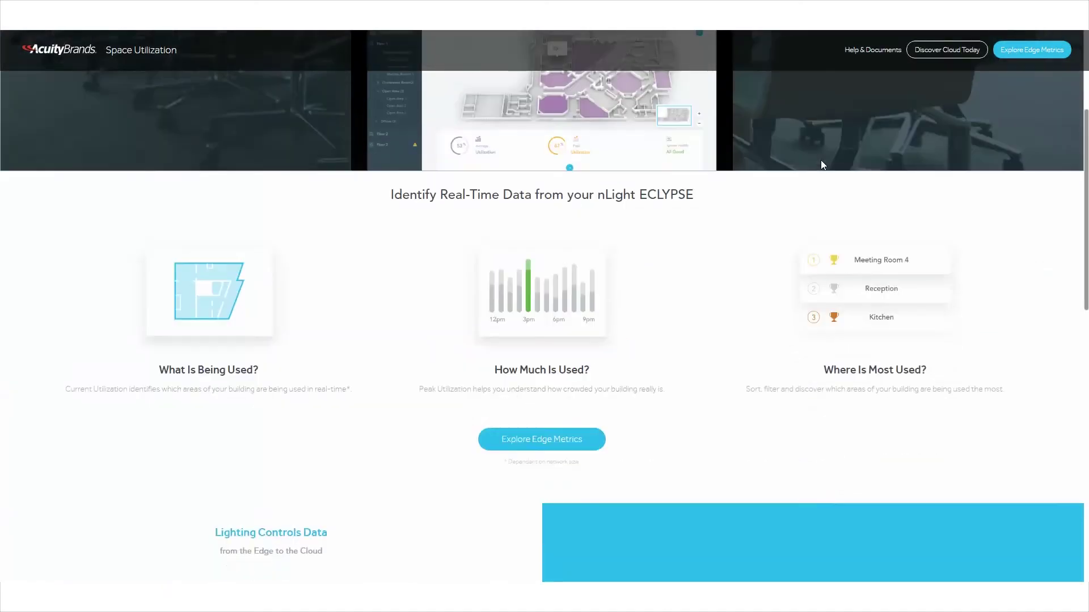
pyautogui.scroll(-10, 822, 165)
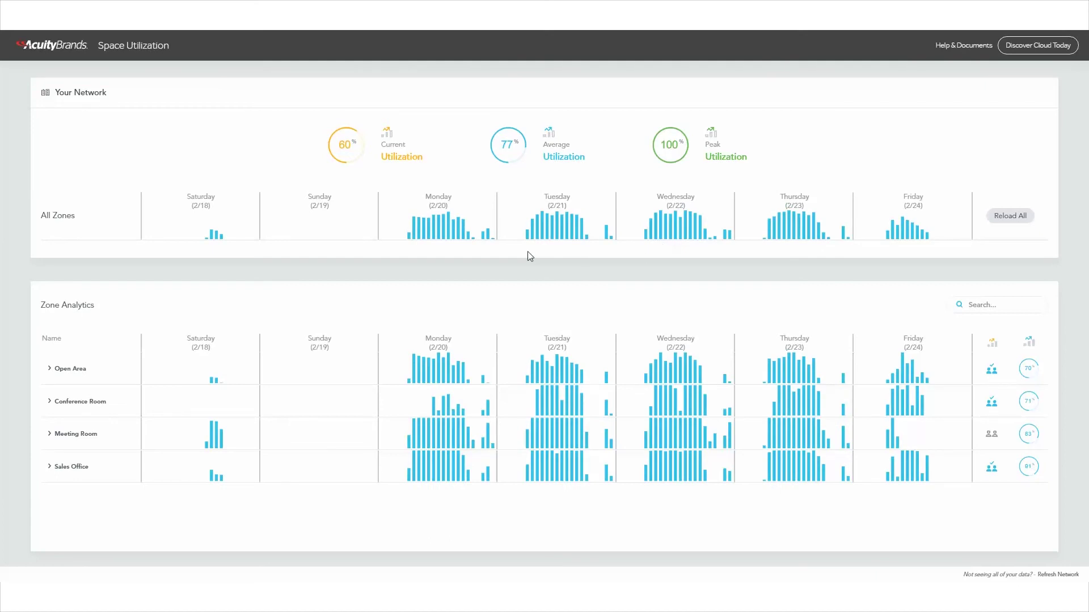
# Expand the Open Area and Conference Room rows in Zone Analytics to show their nCM-PDT sensors
pyautogui.moveTo(535, 242)
pyautogui.click(56, 369)
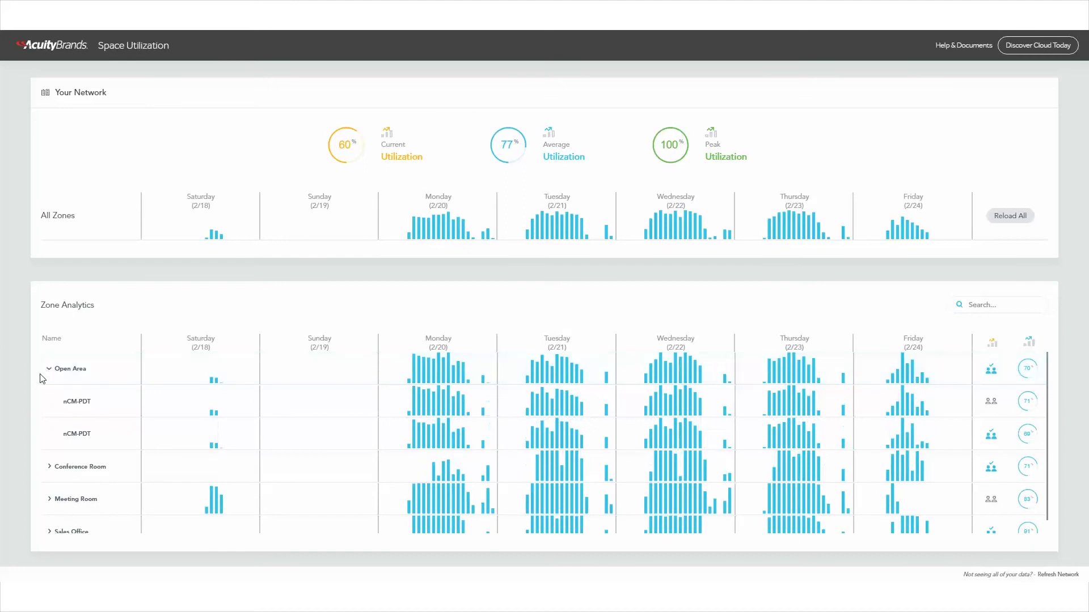
pyautogui.click(56, 469)
pyautogui.scroll(-1, 52, 474)
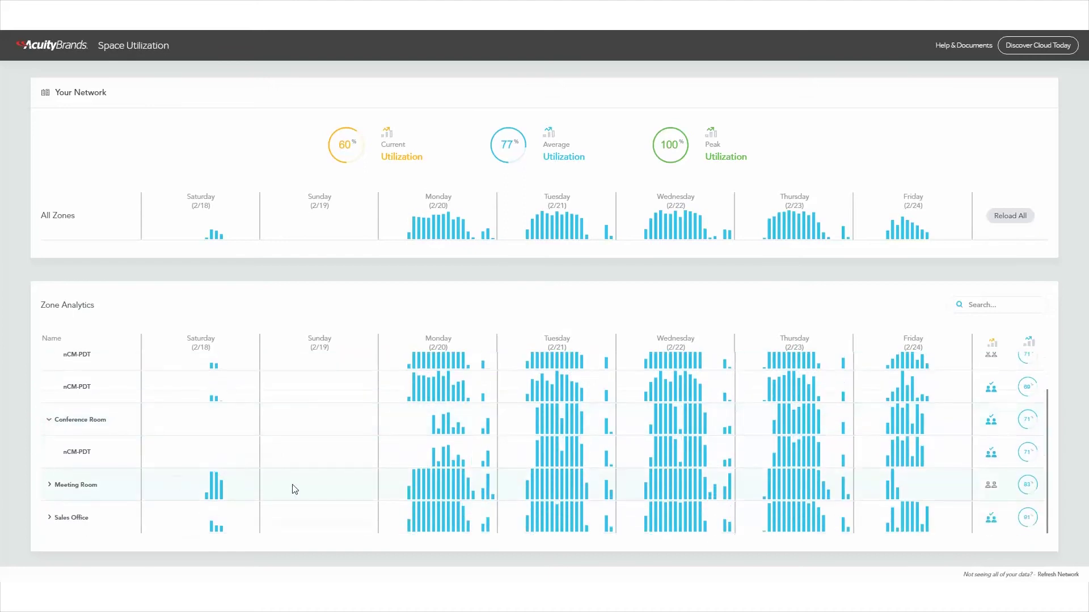
pyautogui.moveTo(419, 496)
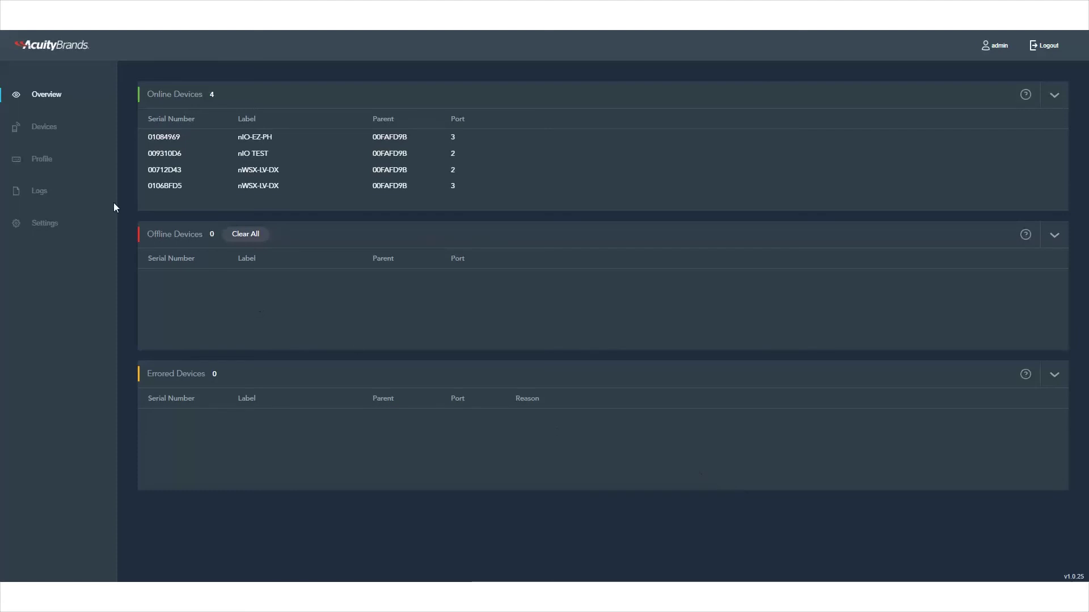
# View details of Port 3's nIO-EZ-PH and nWSX-LV-DX devices, then list the profiles
pyautogui.click(44, 126)
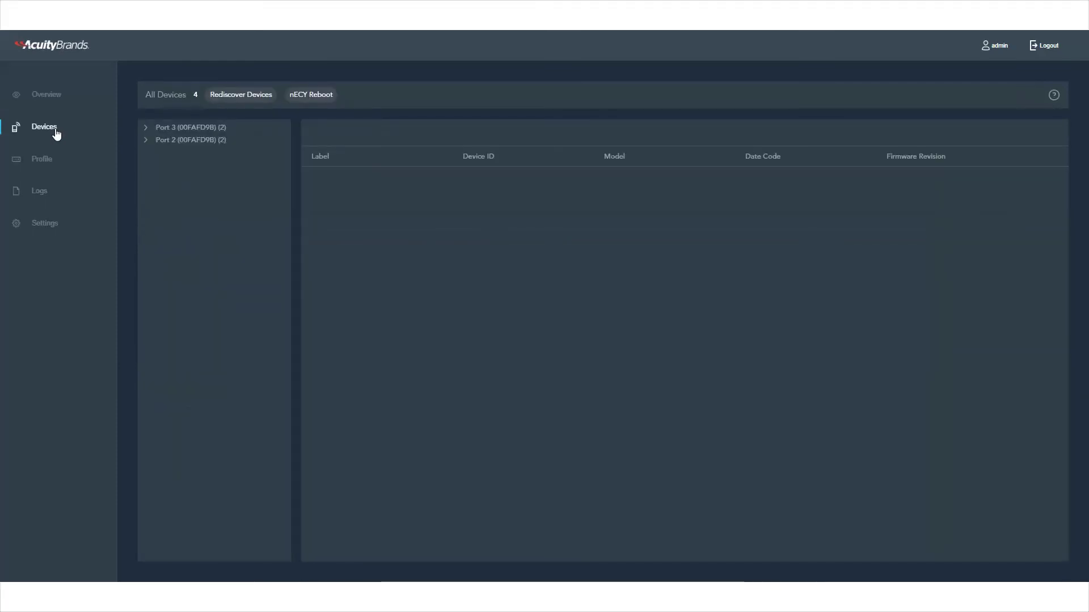
pyautogui.click(146, 129)
pyautogui.click(171, 141)
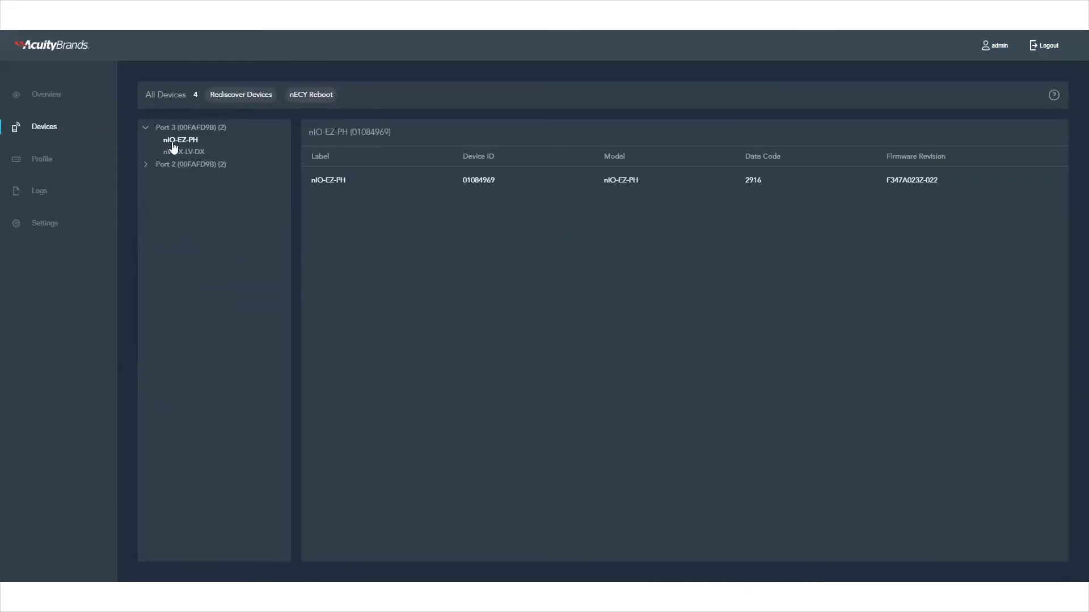
pyautogui.click(179, 153)
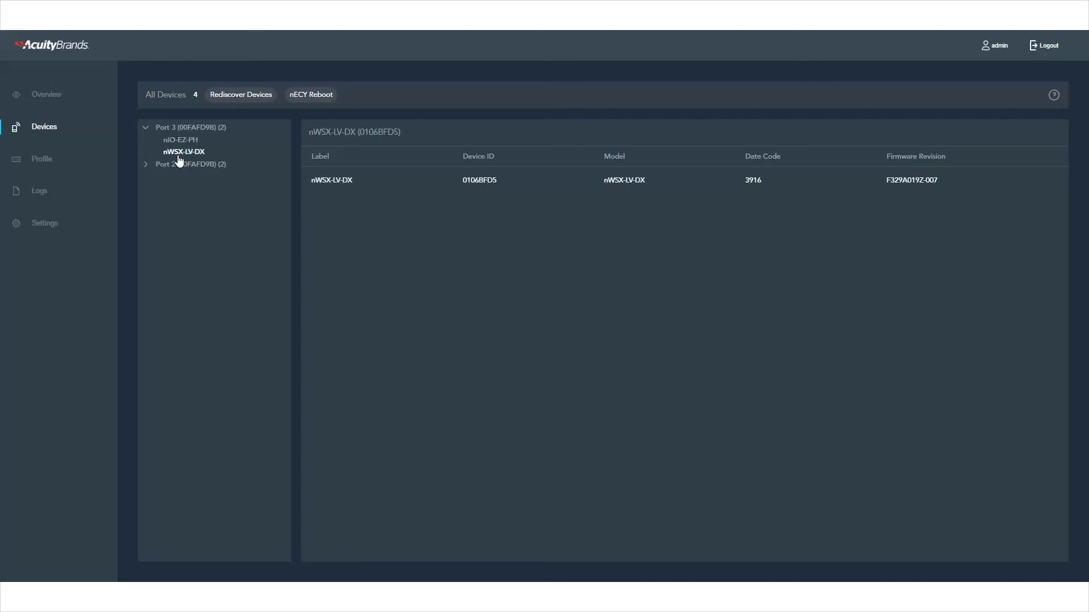
pyautogui.click(36, 162)
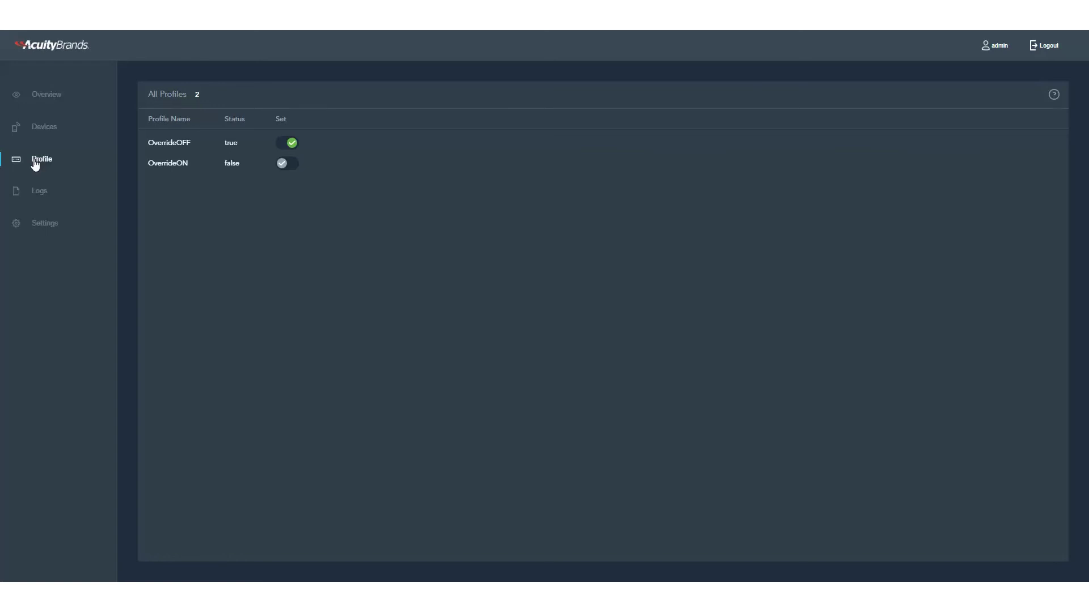
# Turn off the OverrideOFF profile and check the Logs for its ACTIVE -> NOT ACTIVE entry
pyautogui.click(293, 150)
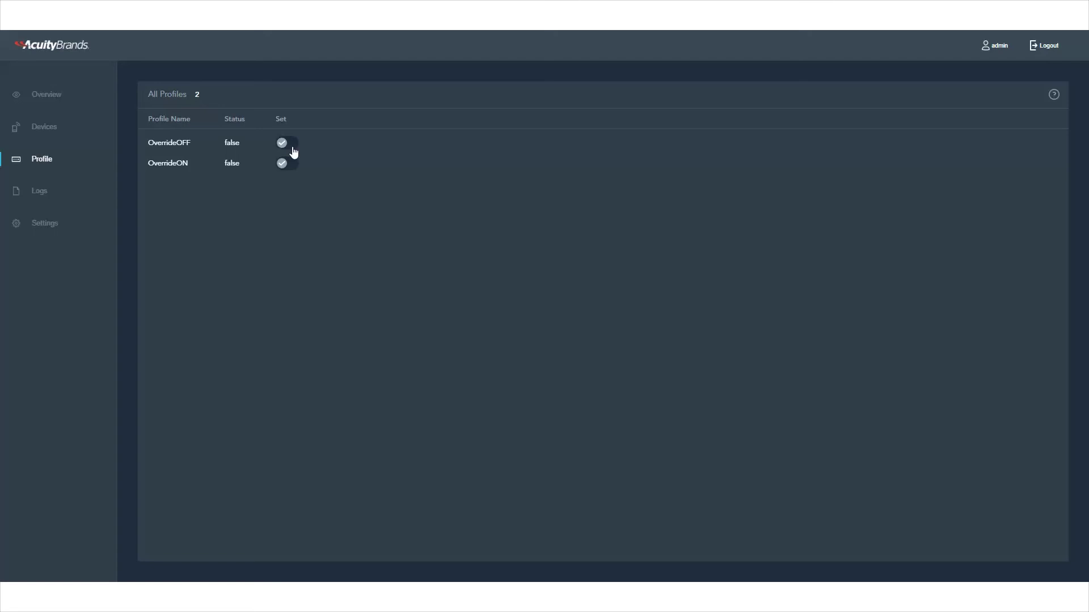
pyautogui.click(43, 194)
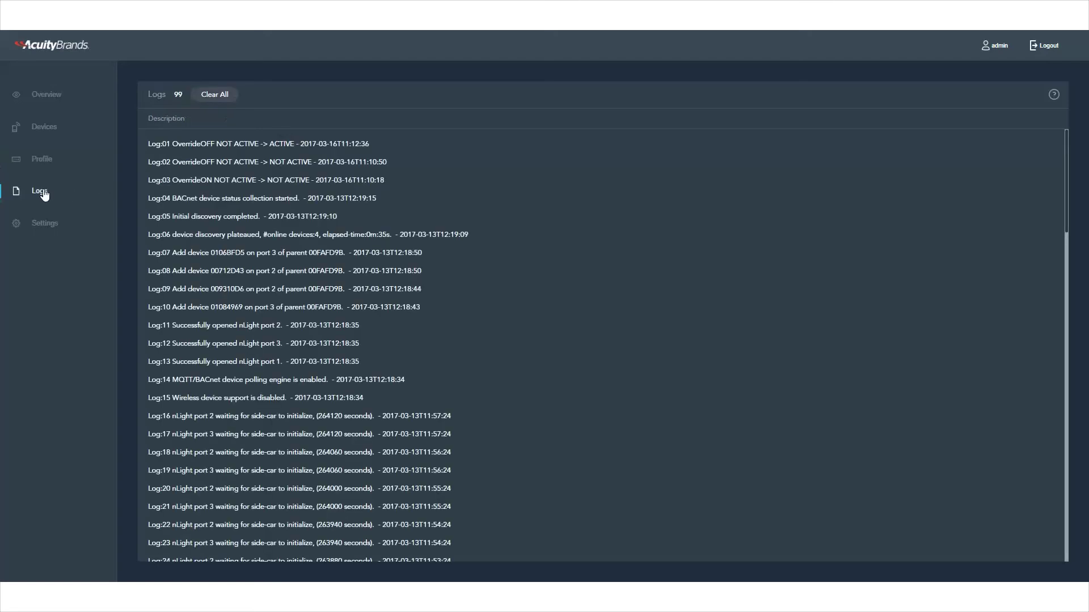
pyautogui.scroll(-2, 269, 193)
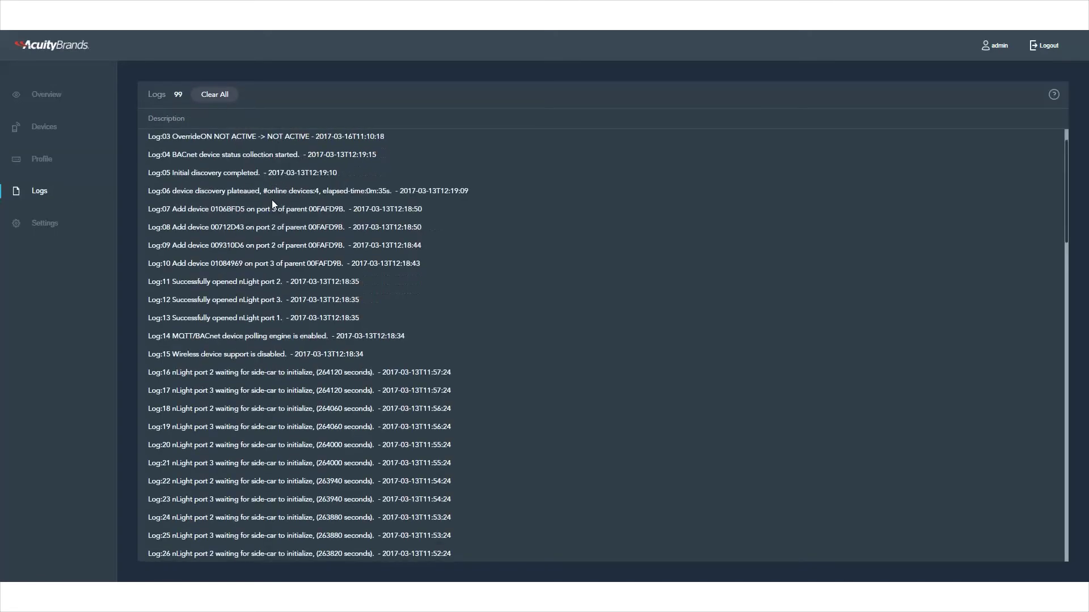
pyautogui.scroll(-4, 272, 201)
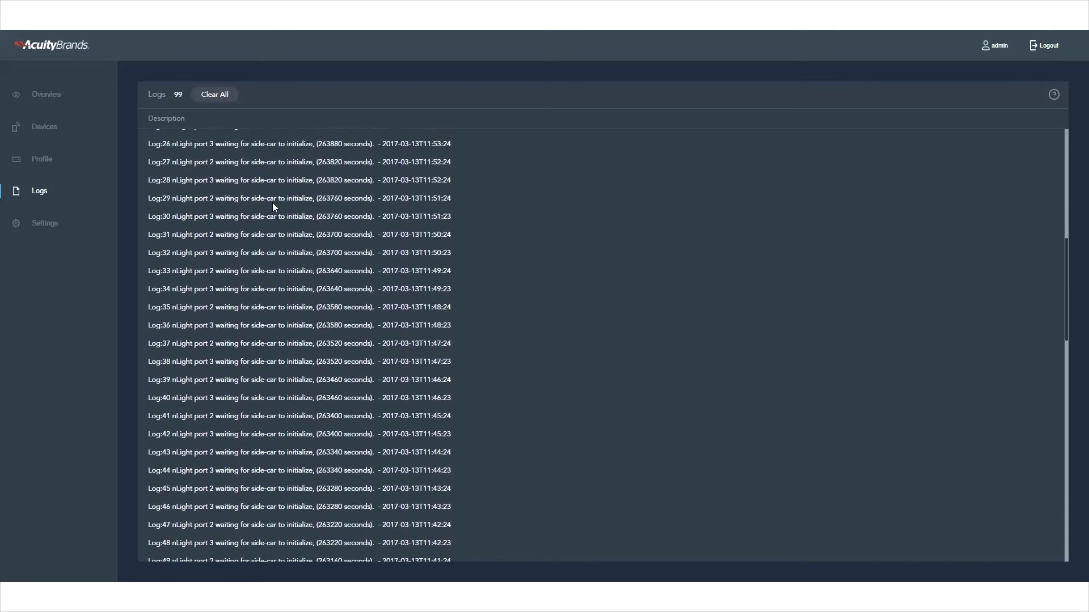
pyautogui.scroll(4, 272, 202)
pyautogui.scroll(3, 273, 207)
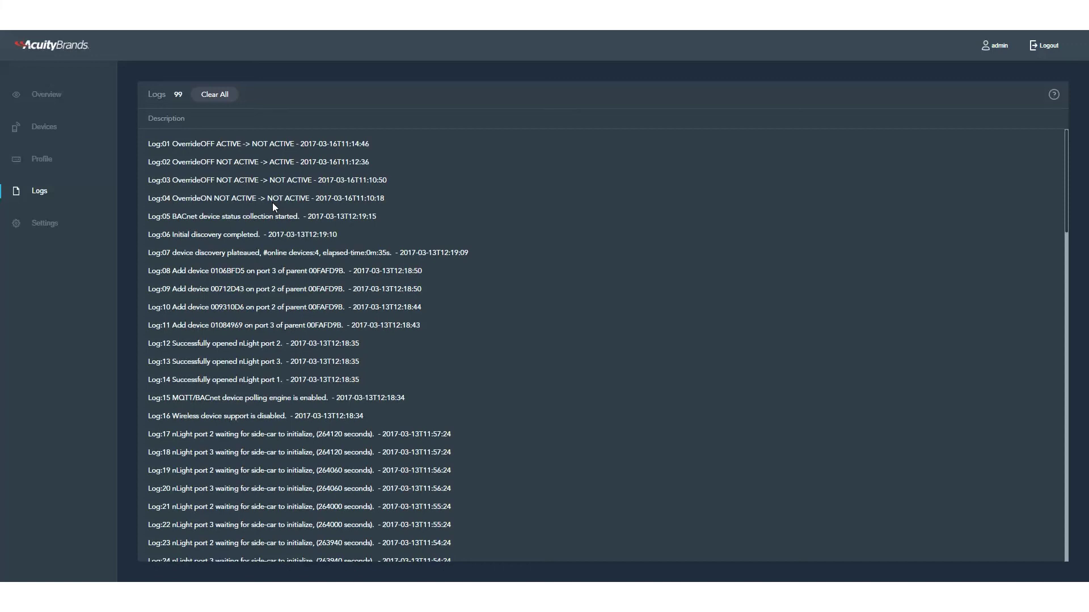
# Open the gateway Settings, leave the label unchanged, and set the location to the current one
pyautogui.click(41, 230)
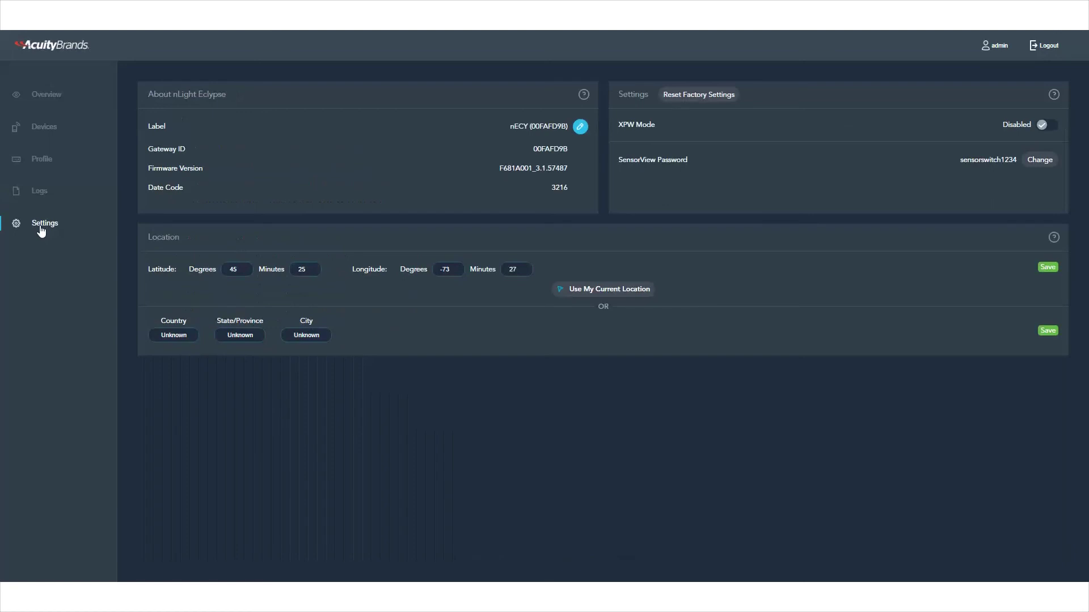
pyautogui.click(578, 127)
pyautogui.click(577, 127)
pyautogui.click(594, 295)
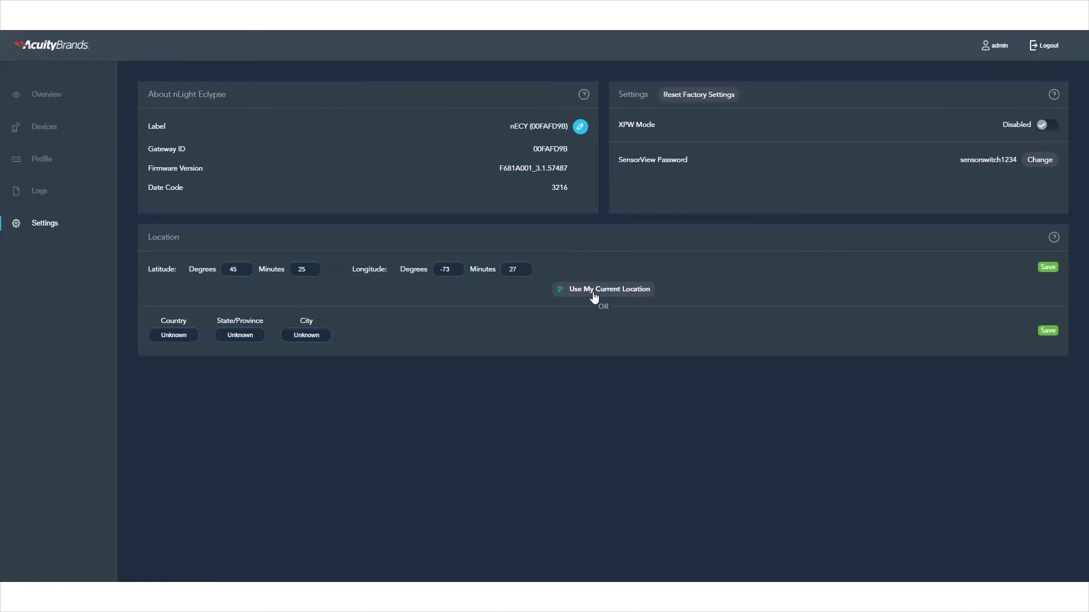